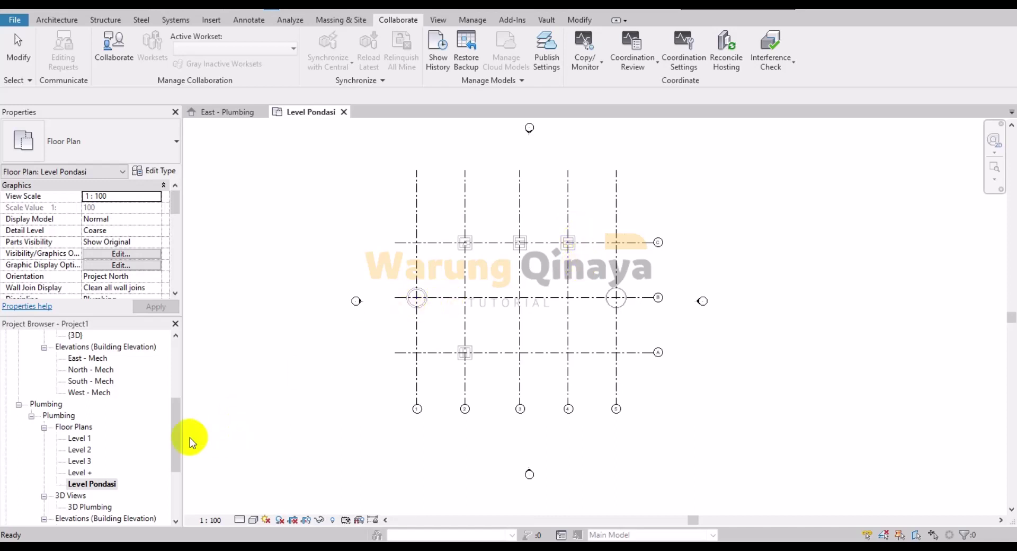
Switch to the Systems tab and expand the Families list in the Project Browser.
drag(177, 435, 174, 483)
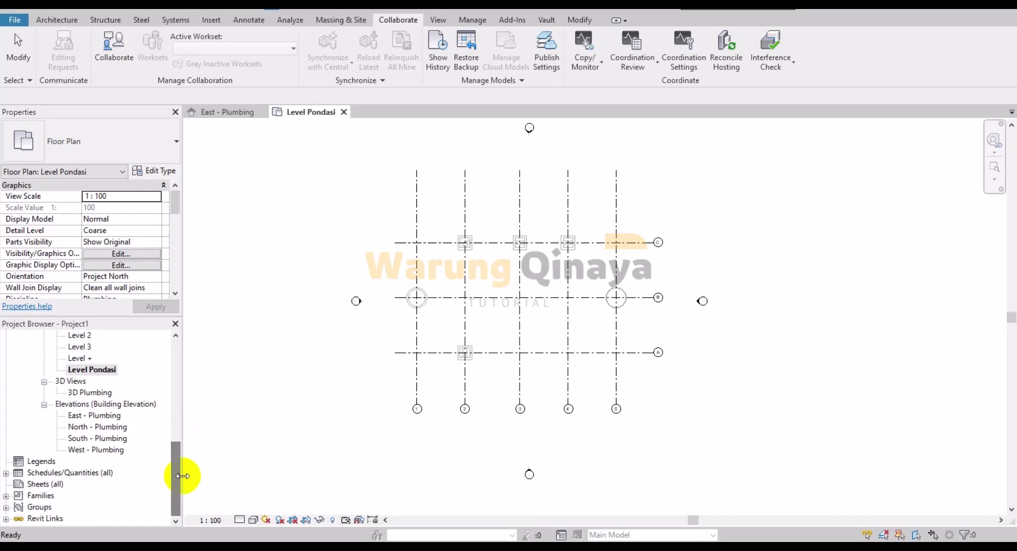
click(181, 24)
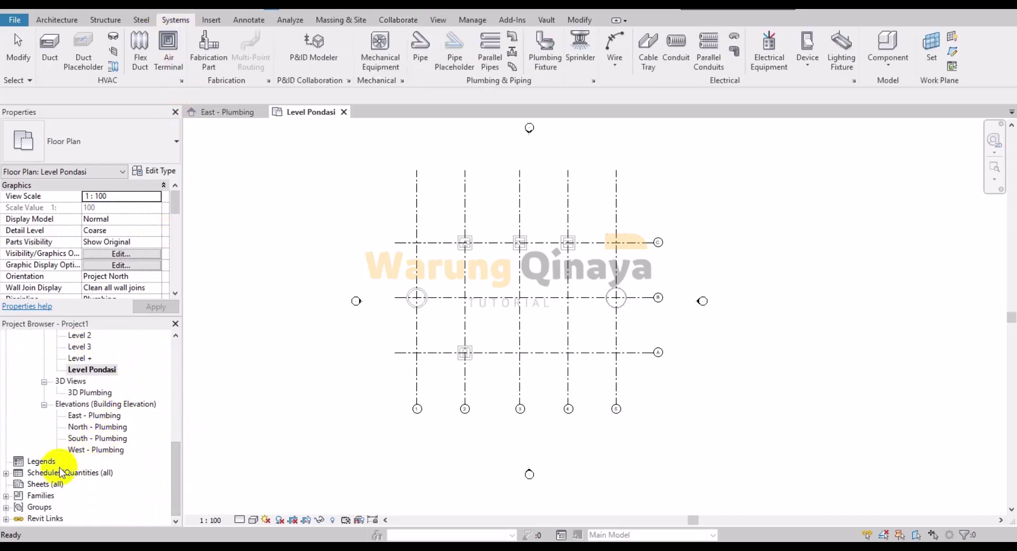
click(6, 495)
scroll(114, 439, down, 1)
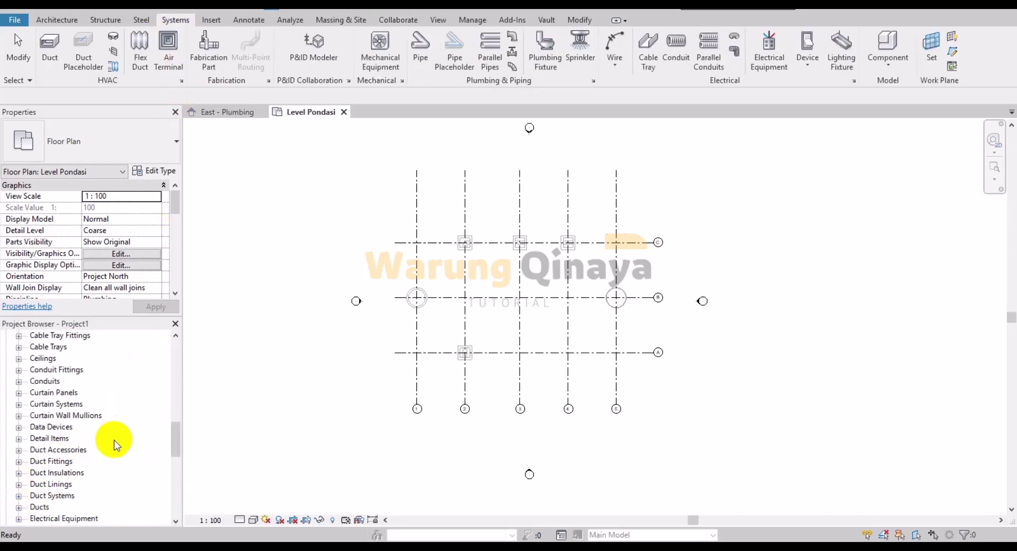
scroll(114, 439, down, 2)
scroll(114, 440, down, 3)
scroll(106, 447, down, 3)
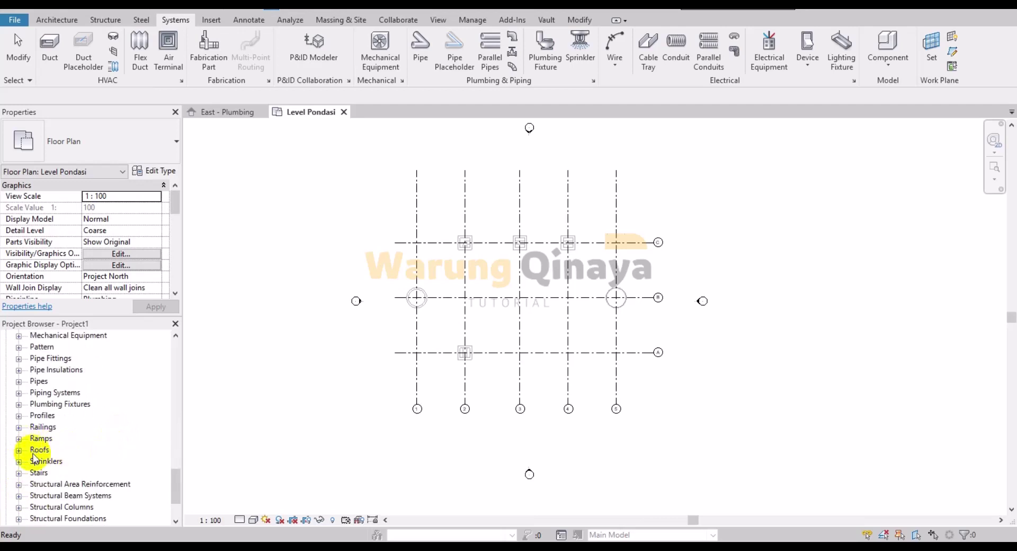
scroll(27, 447, down, 1)
scroll(30, 453, down, 1)
scroll(34, 458, up, 2)
scroll(34, 459, up, 1)
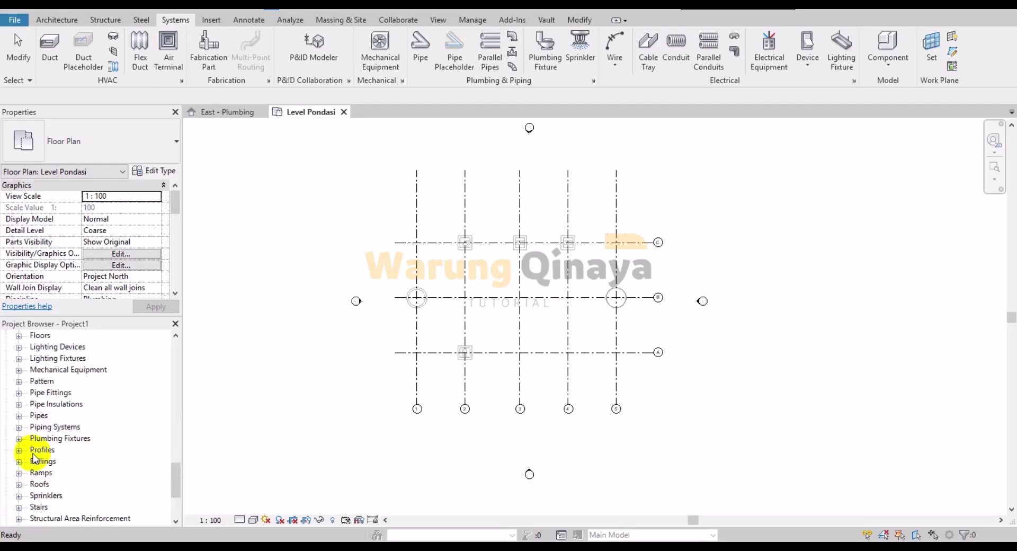
Expand Piping Systems > Piping System and select Domestic Cold Water.
click(19, 427)
click(31, 439)
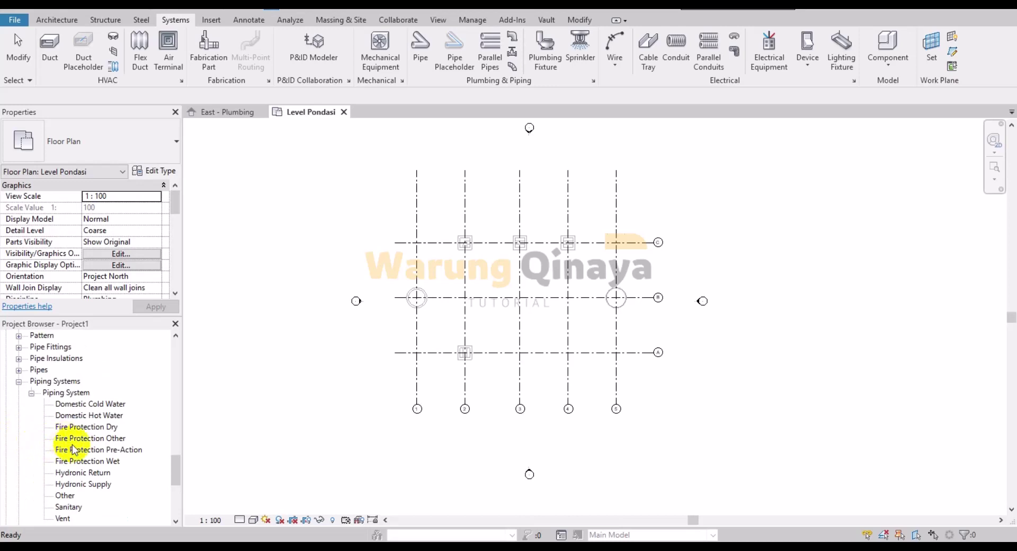
click(98, 406)
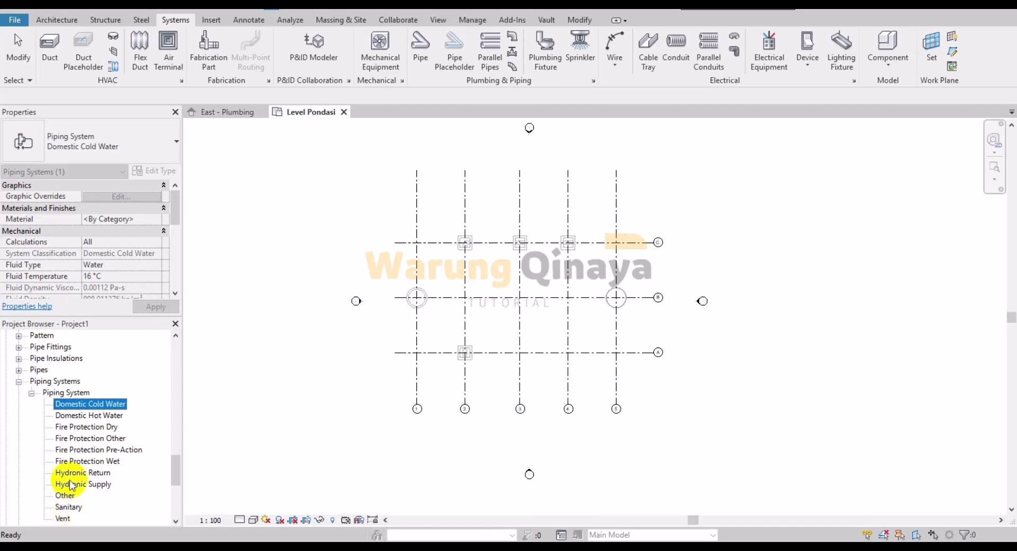
Duplicate the Domestic Cold Water system and rename the copy 'Air Bersih'.
right_click(96, 408)
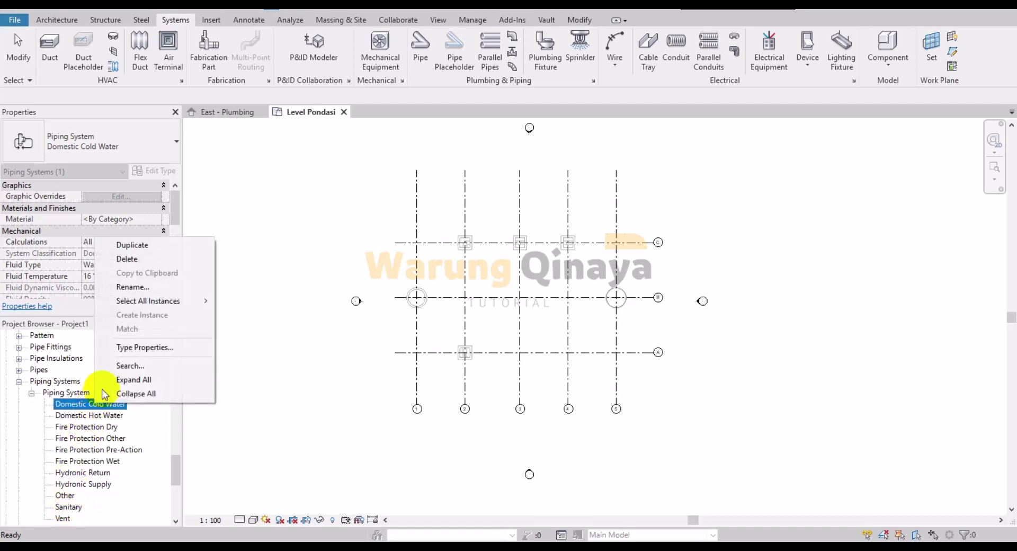
click(139, 243)
right_click(101, 418)
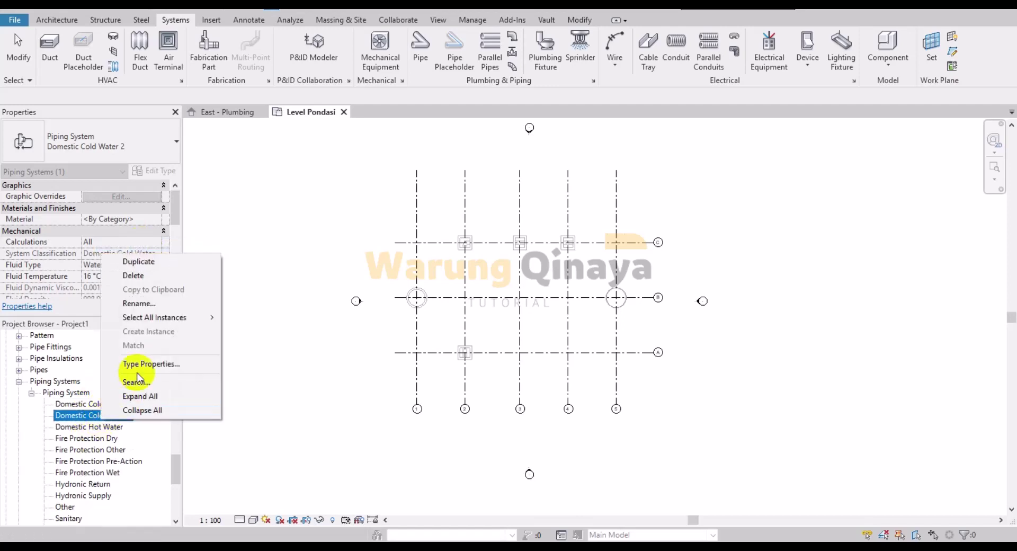
click(139, 303)
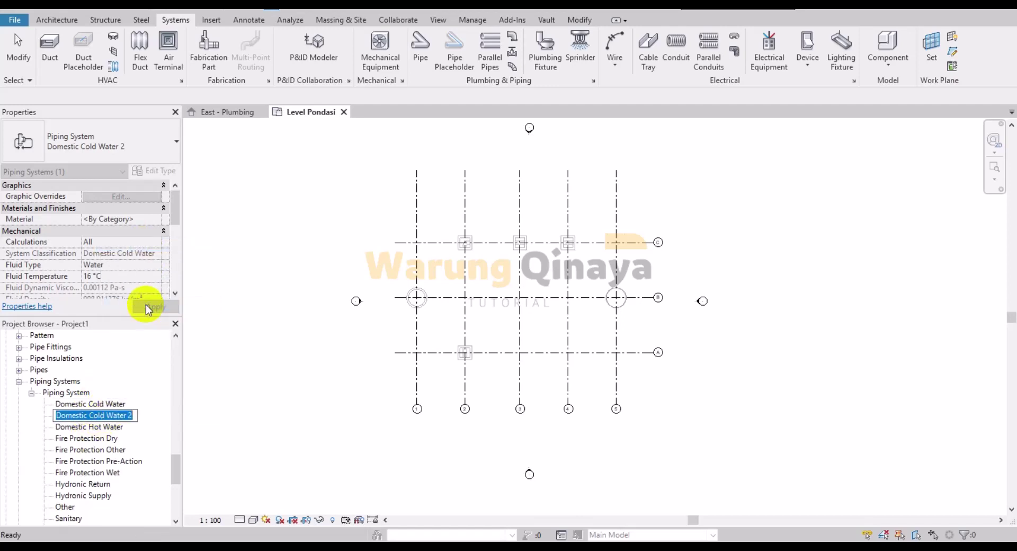
text(Air B)
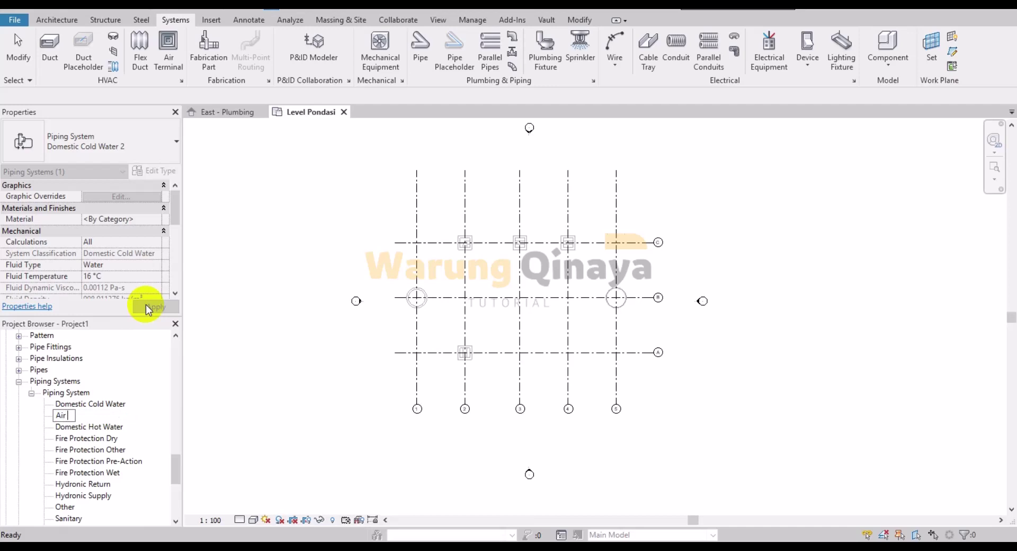
text(ersih)
key(Return)
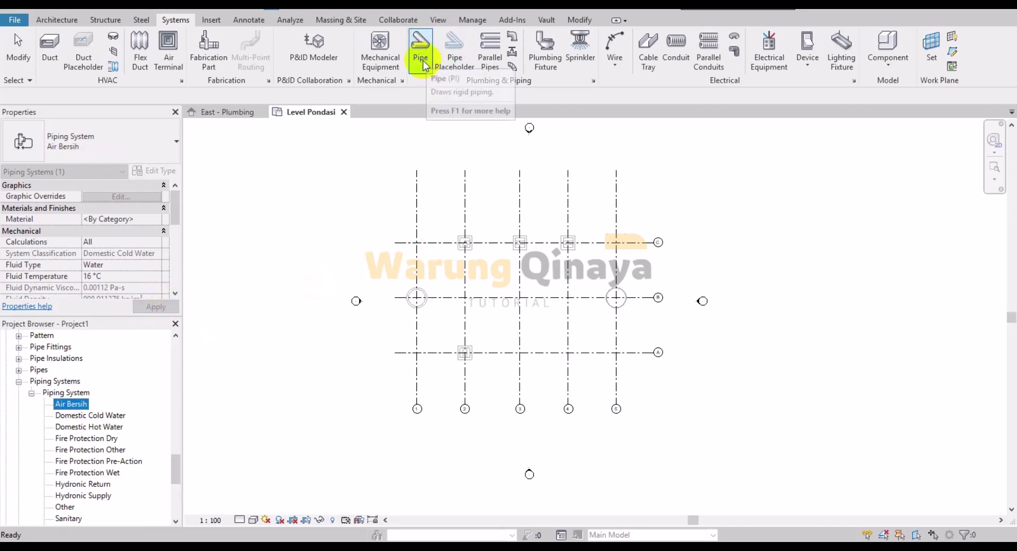
Start a pipe using the Chilled Water pipe type at 250 mm diameter.
click(421, 58)
click(164, 159)
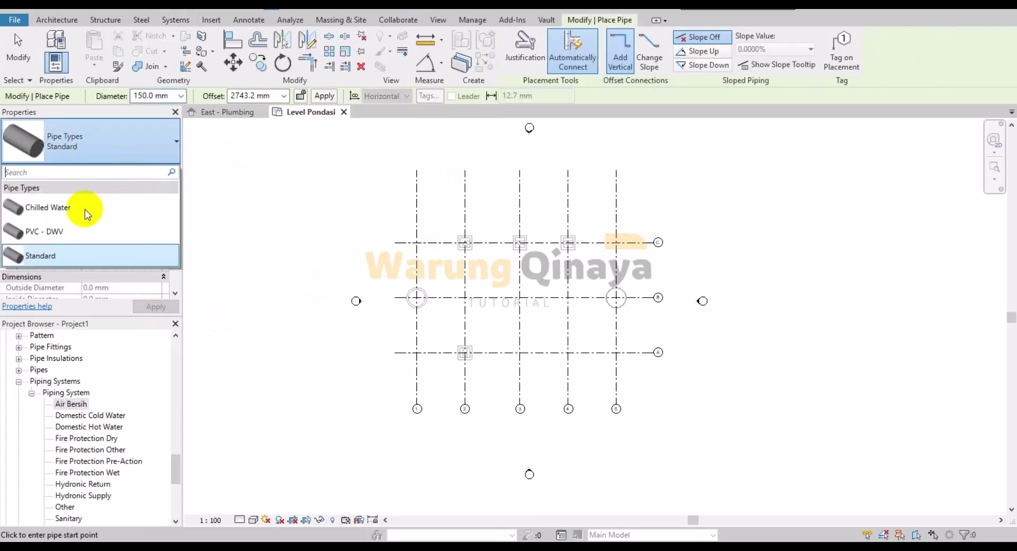
click(84, 208)
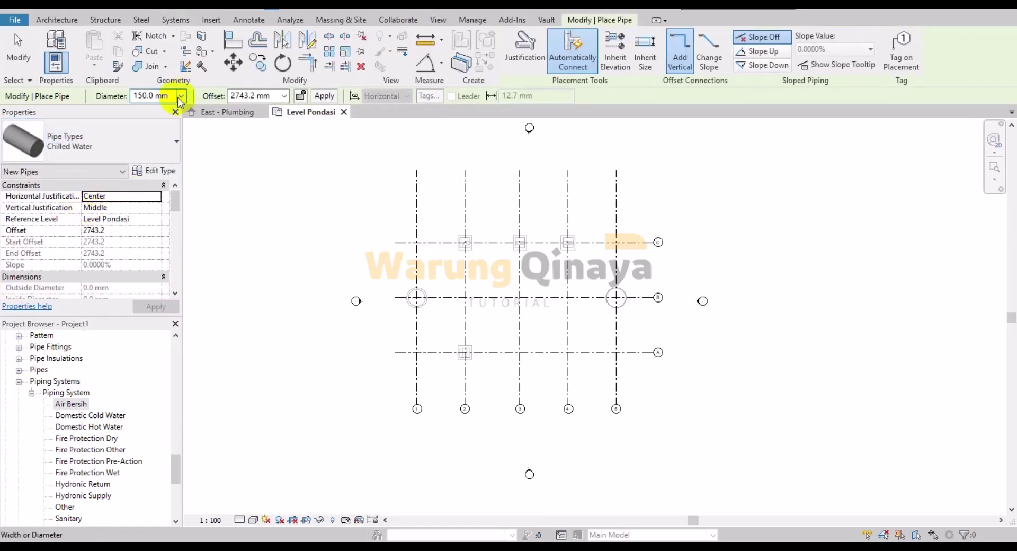
click(181, 96)
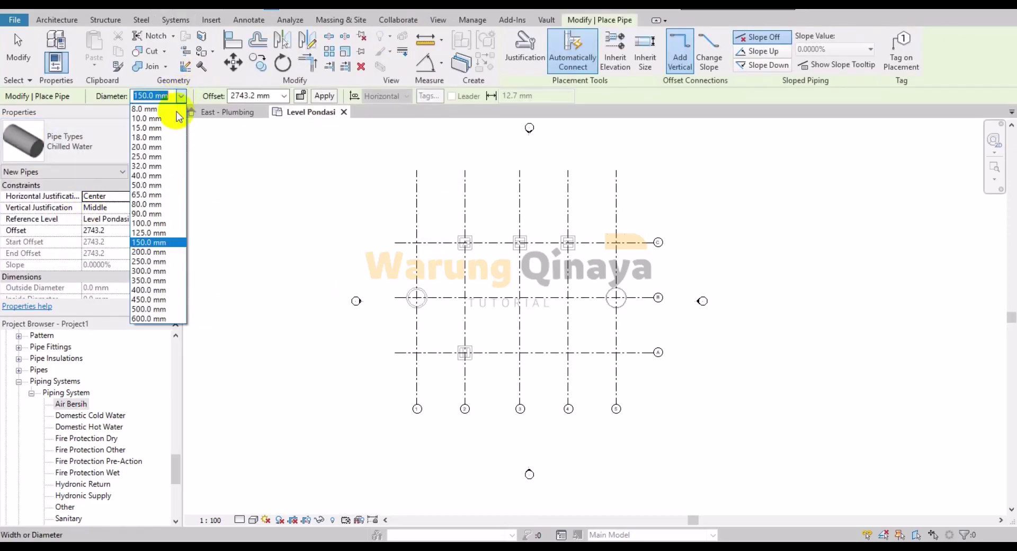
click(147, 262)
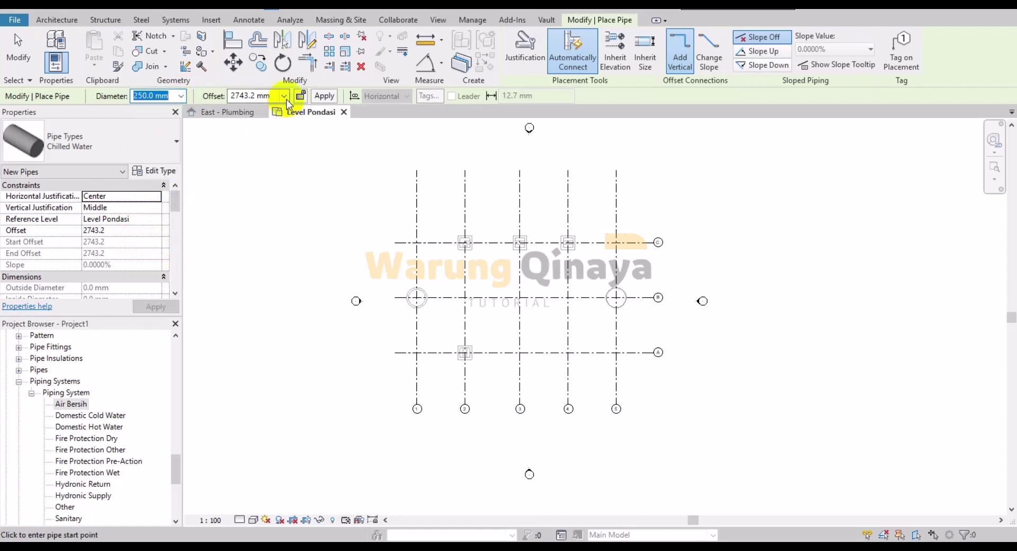
Set the pipe offset to 100 mm and its system type to Air Bersih.
click(234, 97)
text(100)
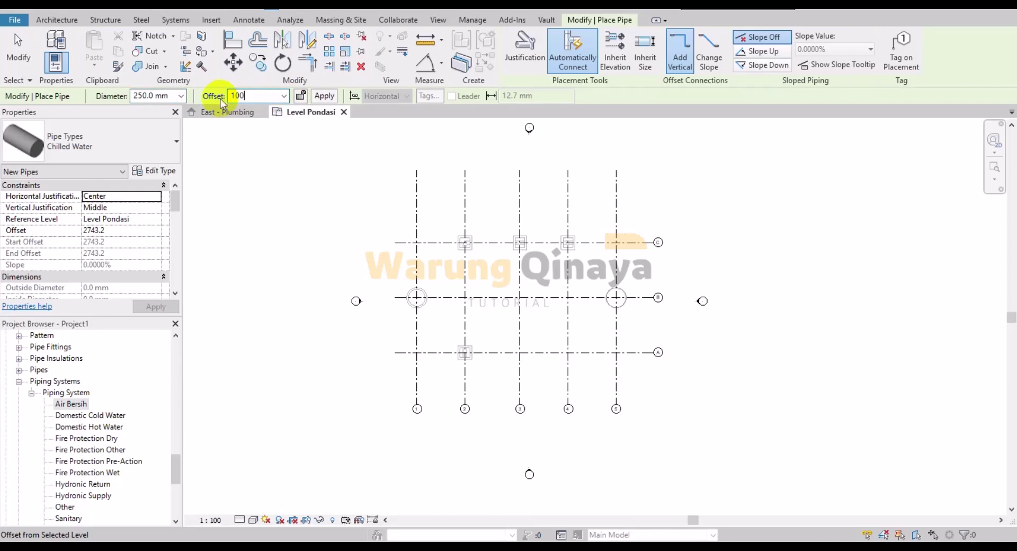
key(Return)
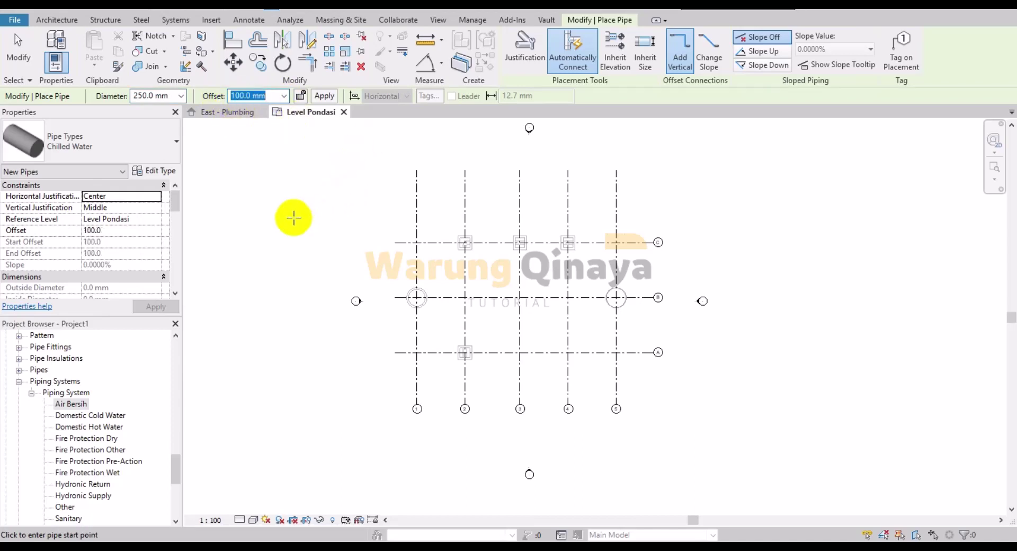
drag(175, 203, 177, 236)
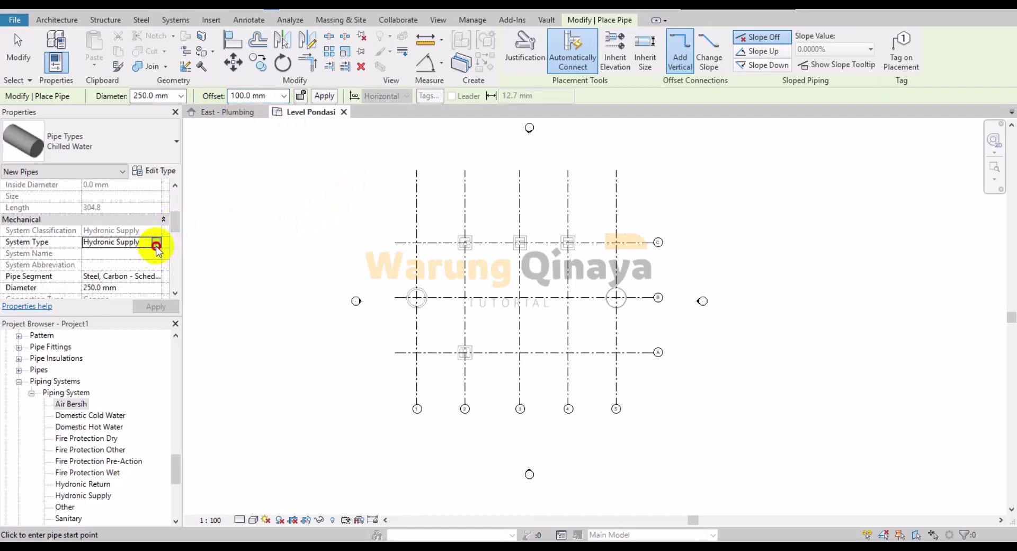
click(156, 245)
scroll(177, 280, up, 1)
click(106, 253)
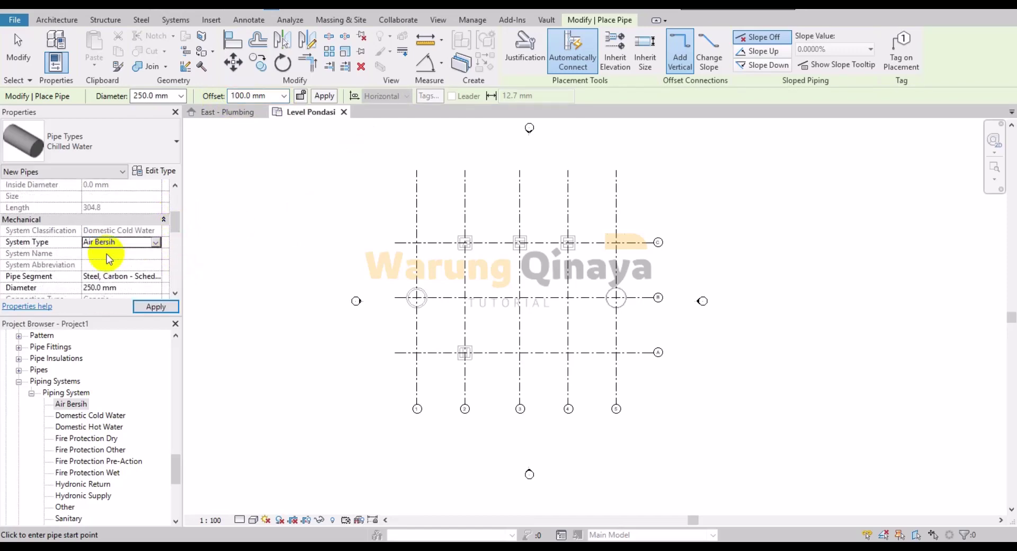
scroll(417, 297, up, 4)
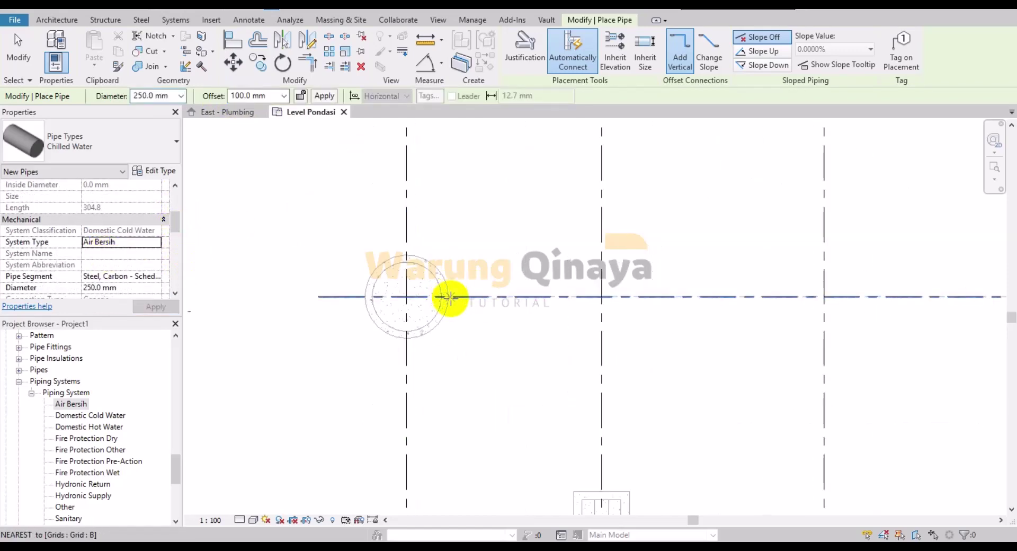
Draw a 400 mm pipe from grid B to the grid B / grid 2 intersection.
scroll(256, 181, up, 1)
scroll(273, 164, down, 1)
click(180, 95)
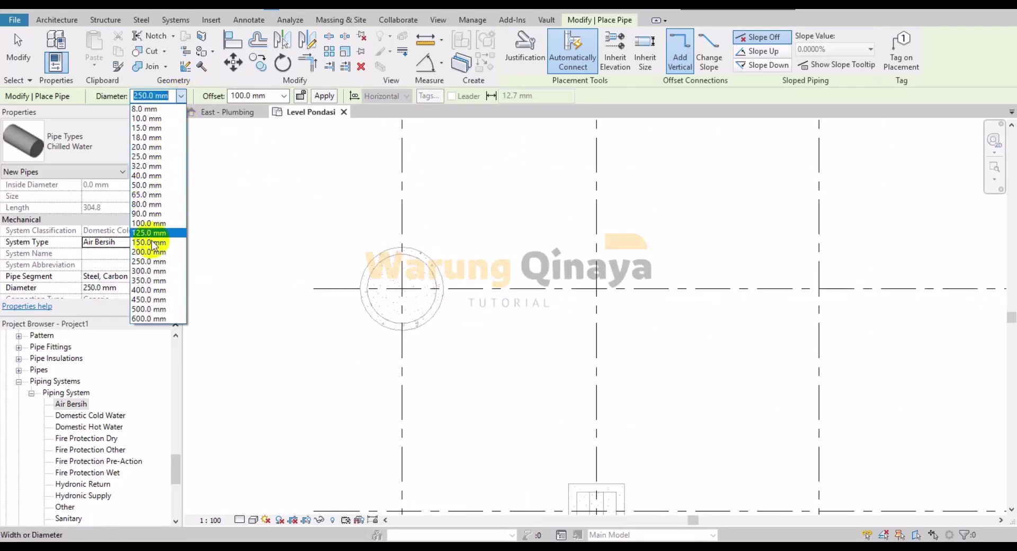
click(151, 291)
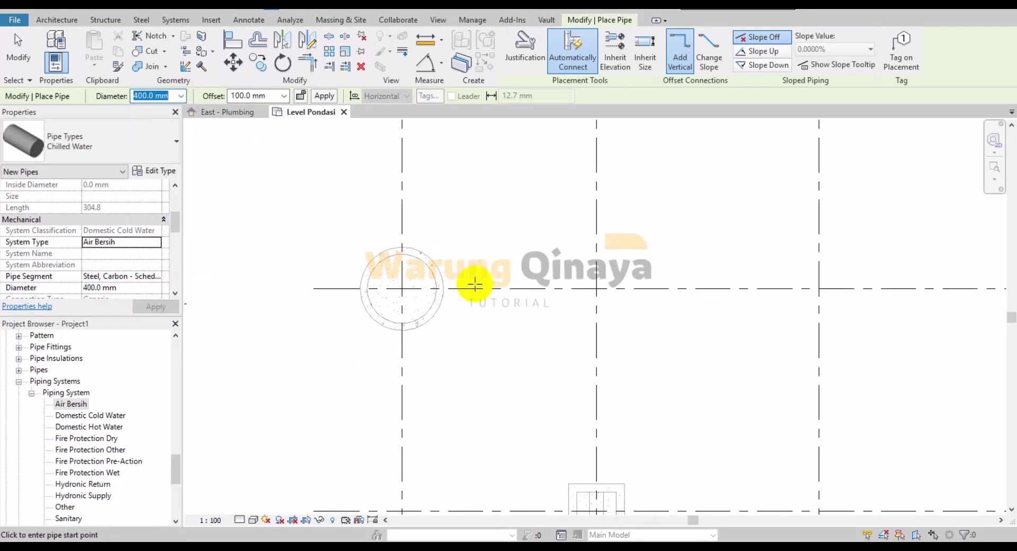
click(443, 288)
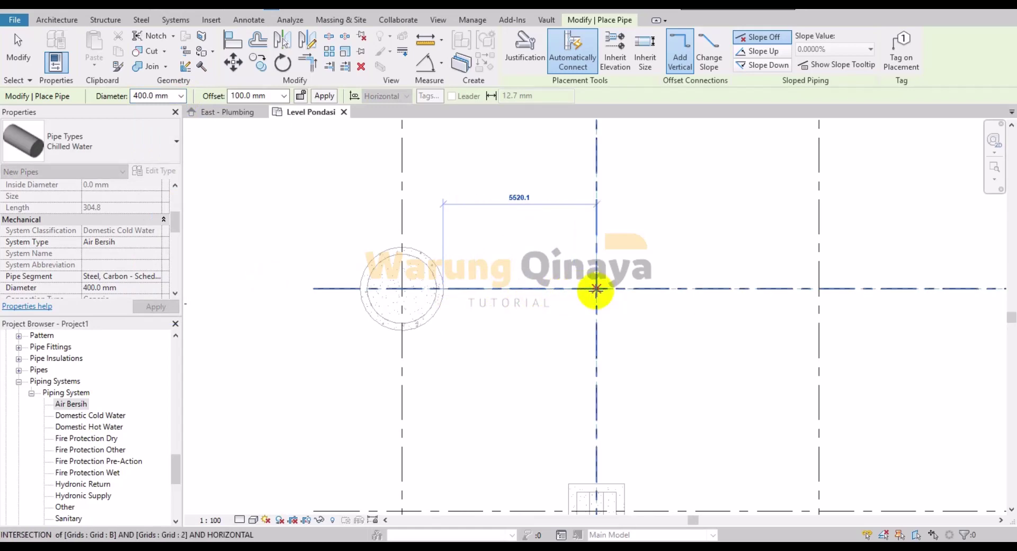
click(597, 289)
Set the plan view's detail level to Fine.
scroll(597, 294, down, 3)
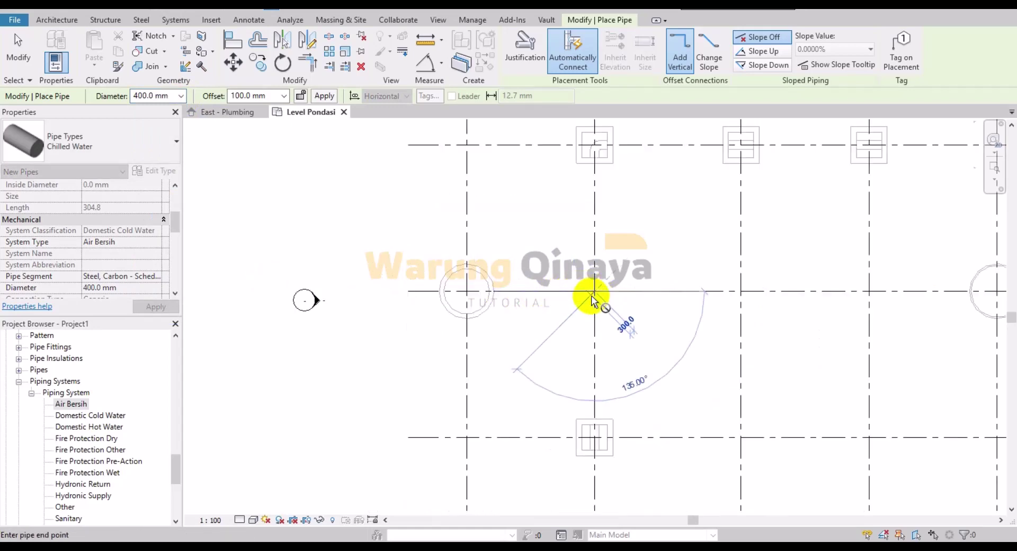
click(239, 520)
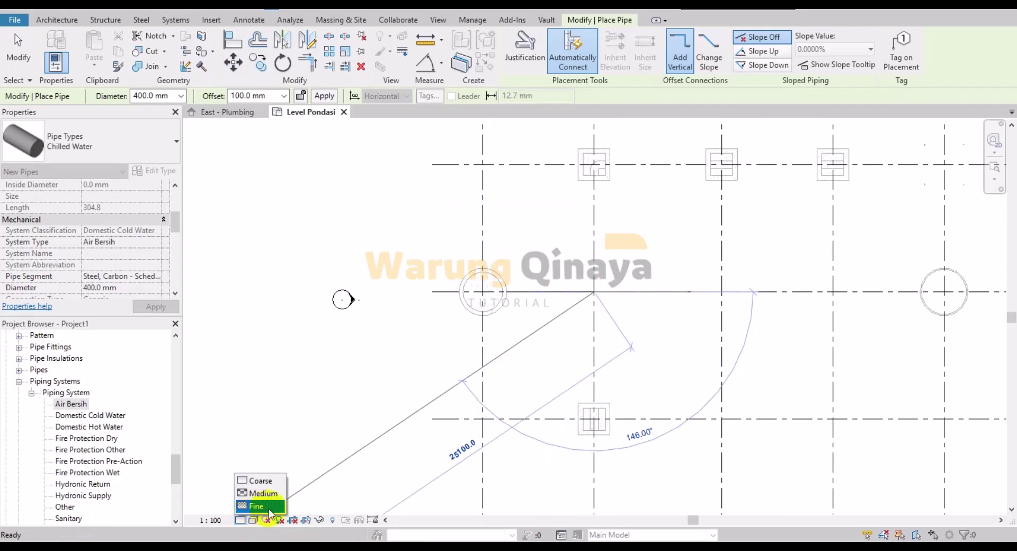
click(268, 507)
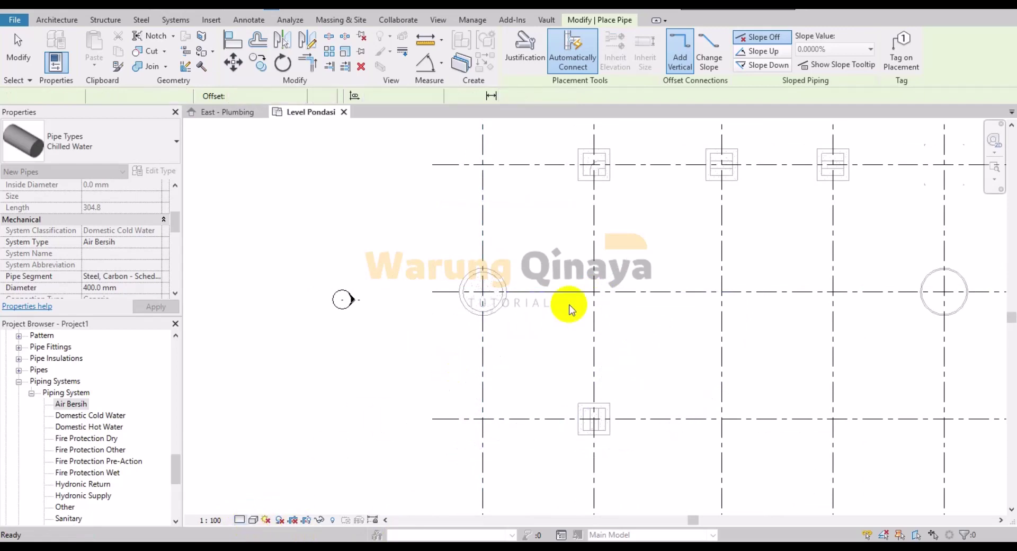
scroll(574, 302, down, 1)
scroll(508, 356, up, 2)
Finish the 400 mm pipe at the grid line.
scroll(521, 351, up, 1)
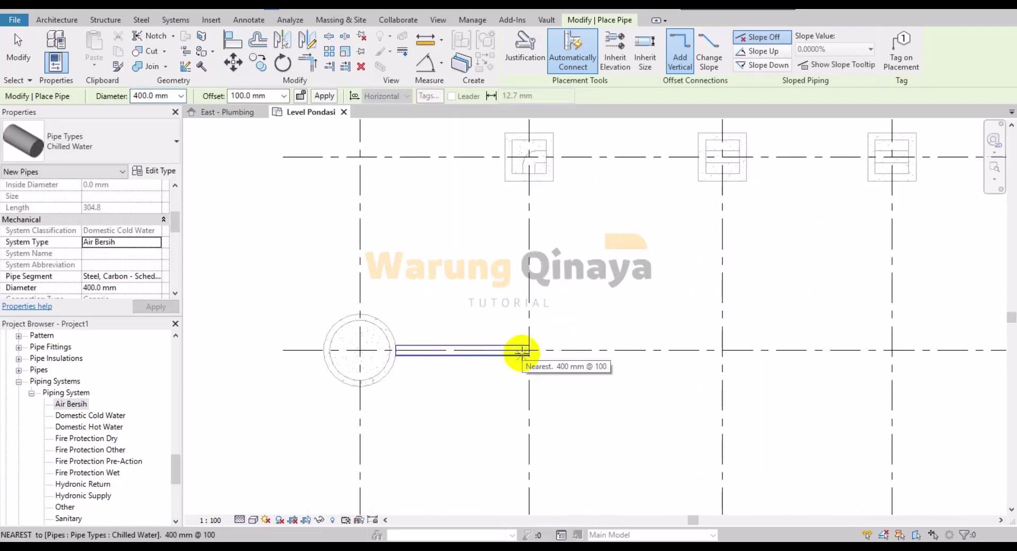
scroll(522, 351, up, 2)
click(530, 347)
scroll(530, 347, down, 1)
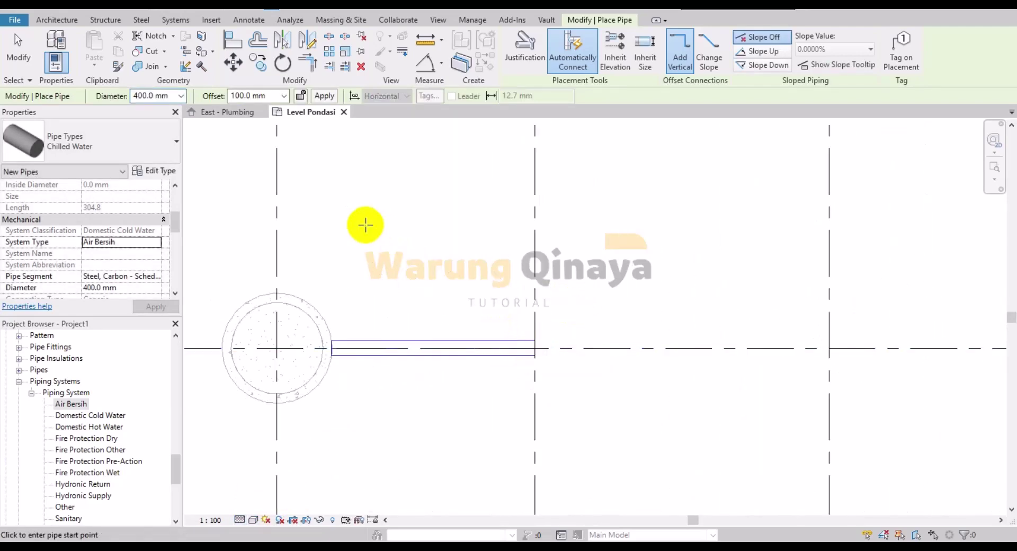
Draw 250 mm pipe up grid 2 to grid C, then along grid C.
click(181, 96)
click(166, 262)
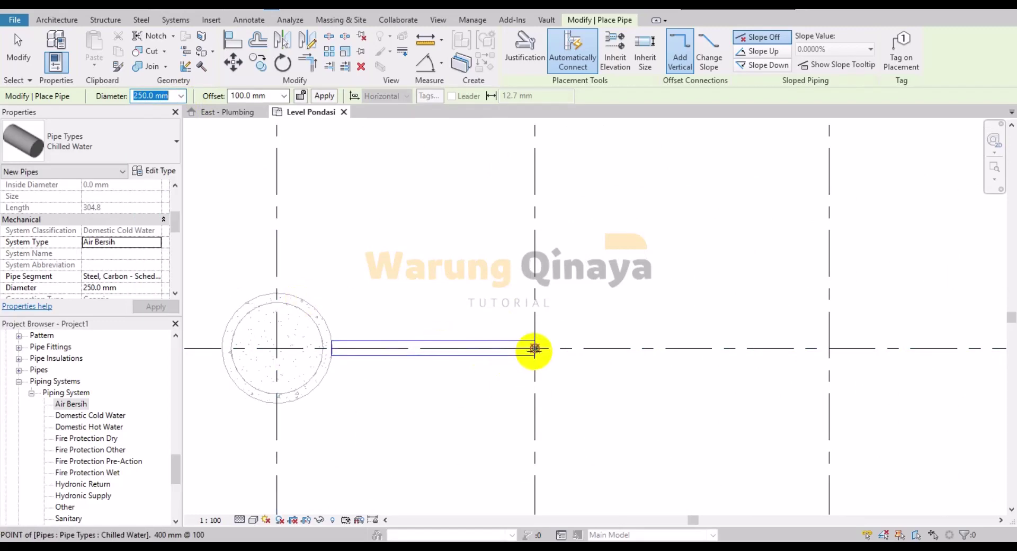
click(533, 348)
scroll(534, 318, down, 3)
scroll(527, 273, up, 3)
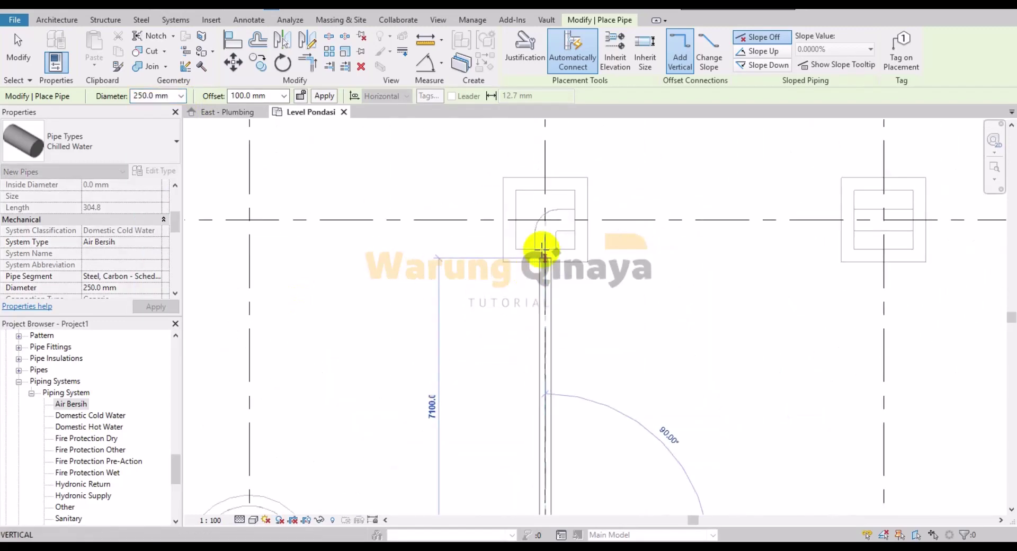
click(546, 222)
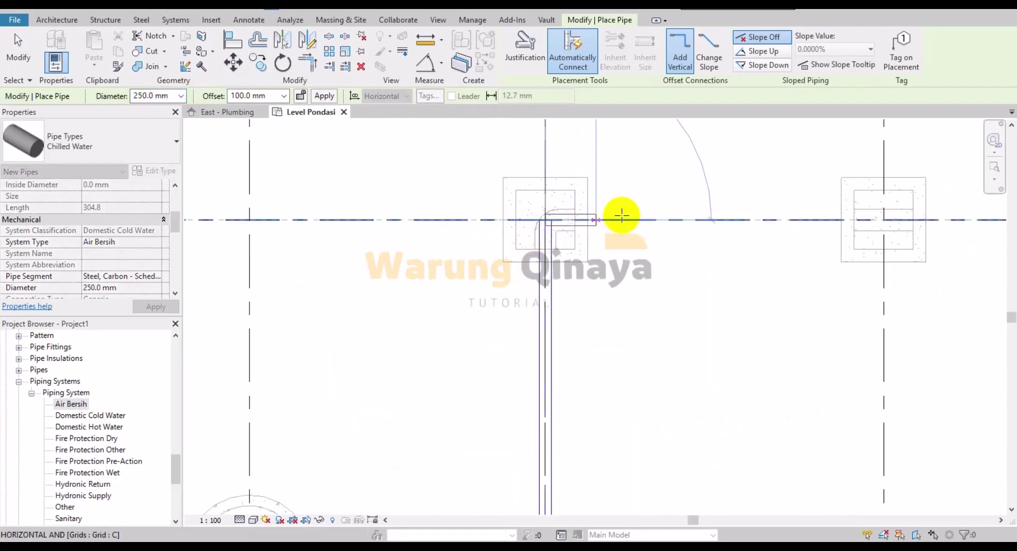
scroll(857, 221, down, 2)
middle_drag(857, 221, 455, 210)
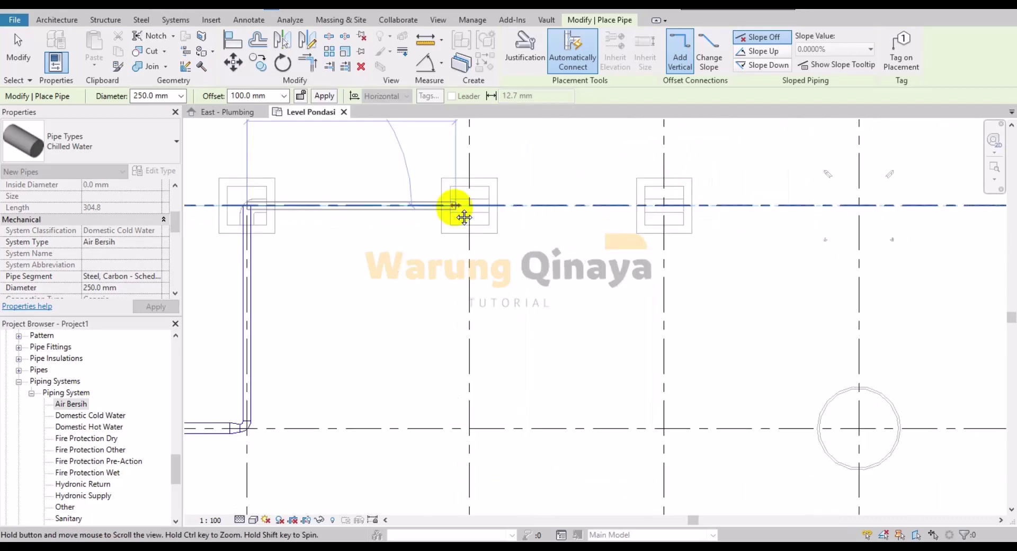
click(761, 205)
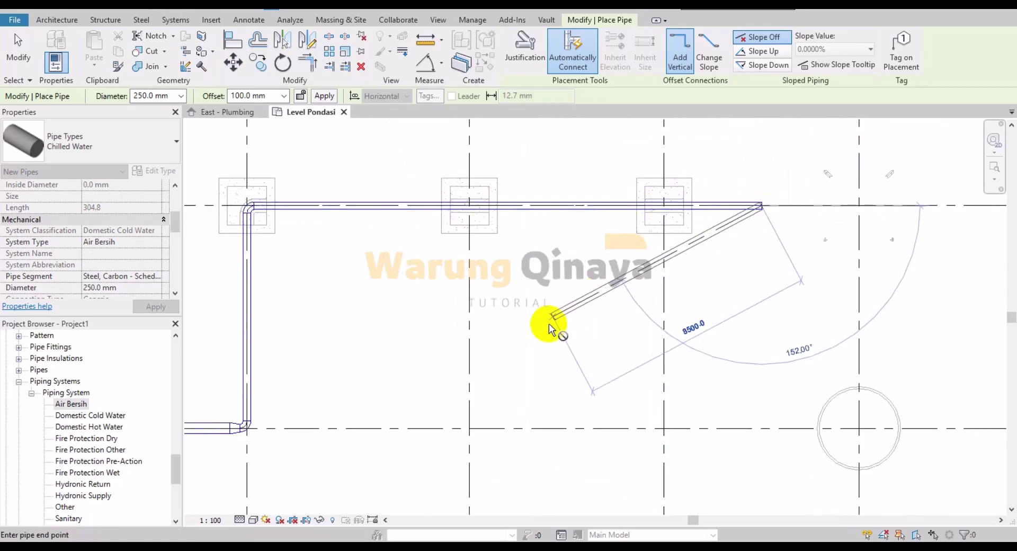
key(Escape)
key(Escape)
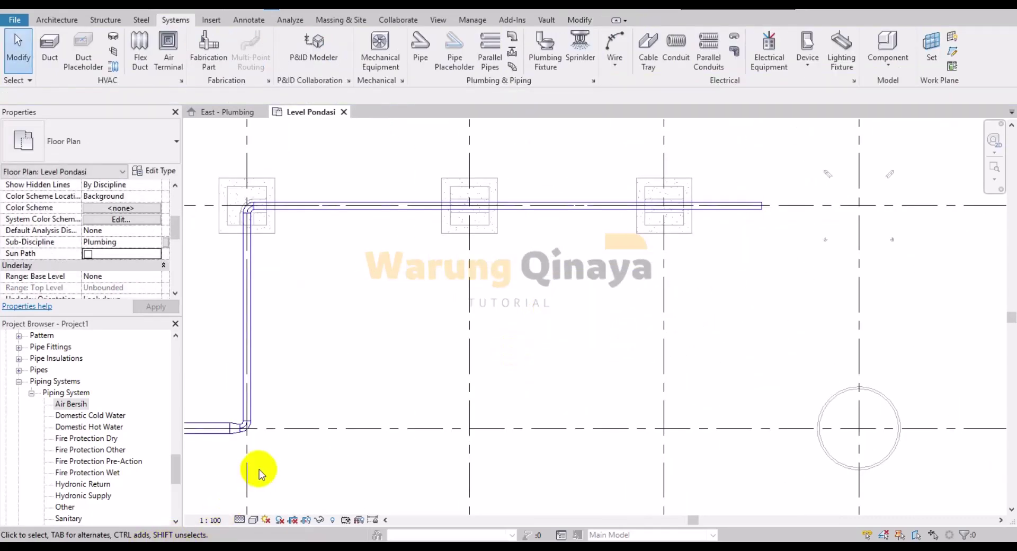
Convert the elbow at grids B and 2 into a tee.
middle_drag(260, 473, 392, 375)
scroll(391, 318, up, 2)
scroll(382, 307, up, 2)
click(386, 314)
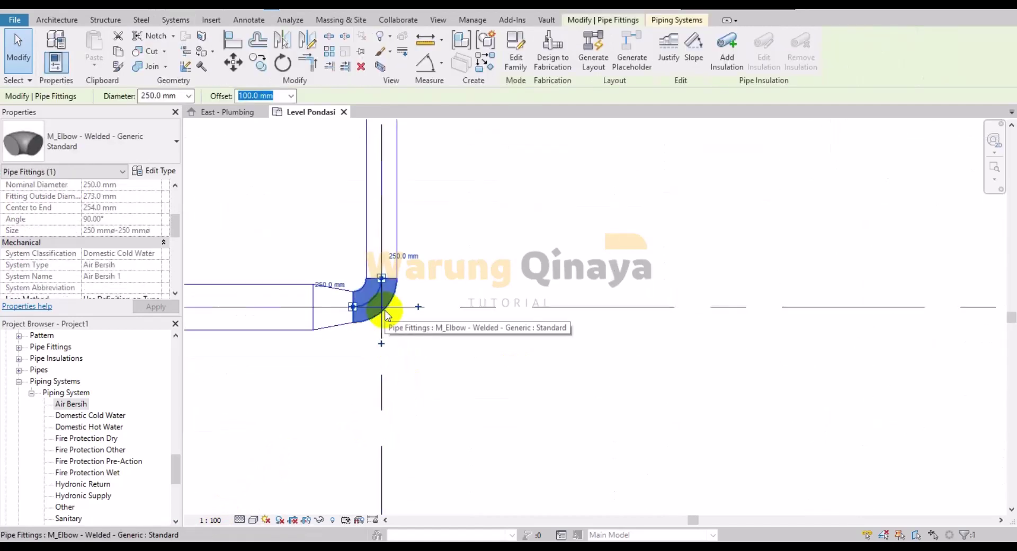
click(381, 346)
Start a branch pipe from the tee, then cancel and pan to the pipe end on grid C.
right_click(385, 365)
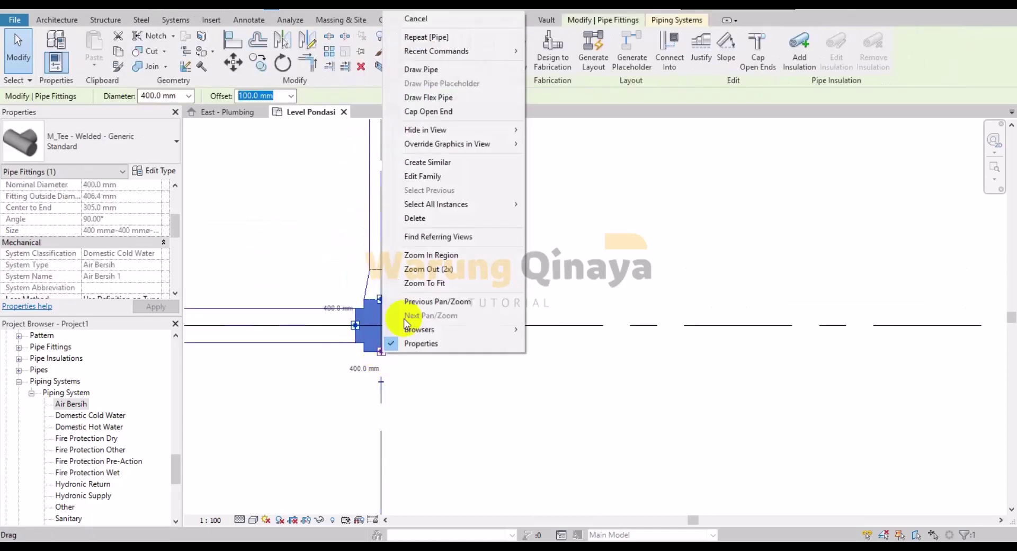
click(422, 68)
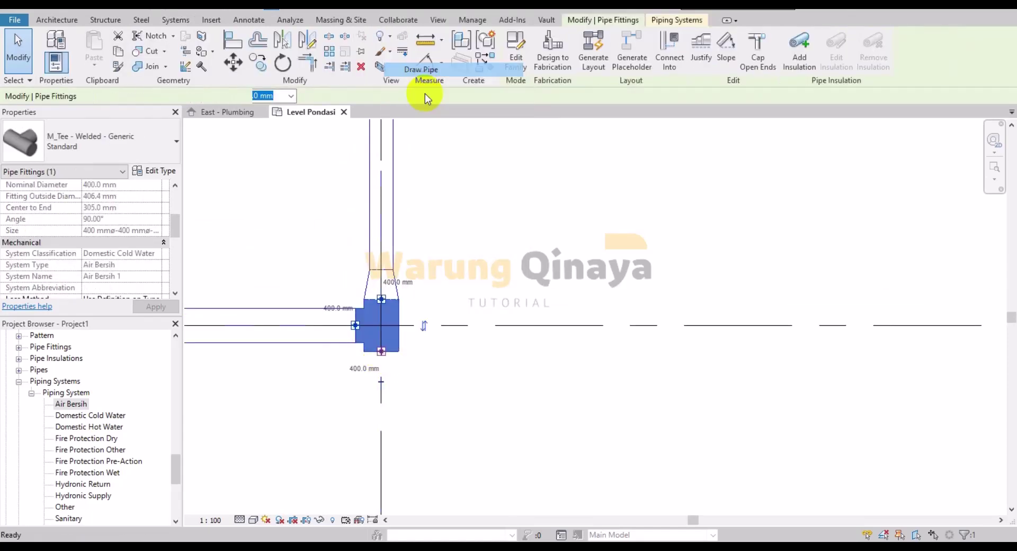
scroll(397, 466, down, 3)
scroll(357, 233, up, 2)
scroll(352, 364, down, 2)
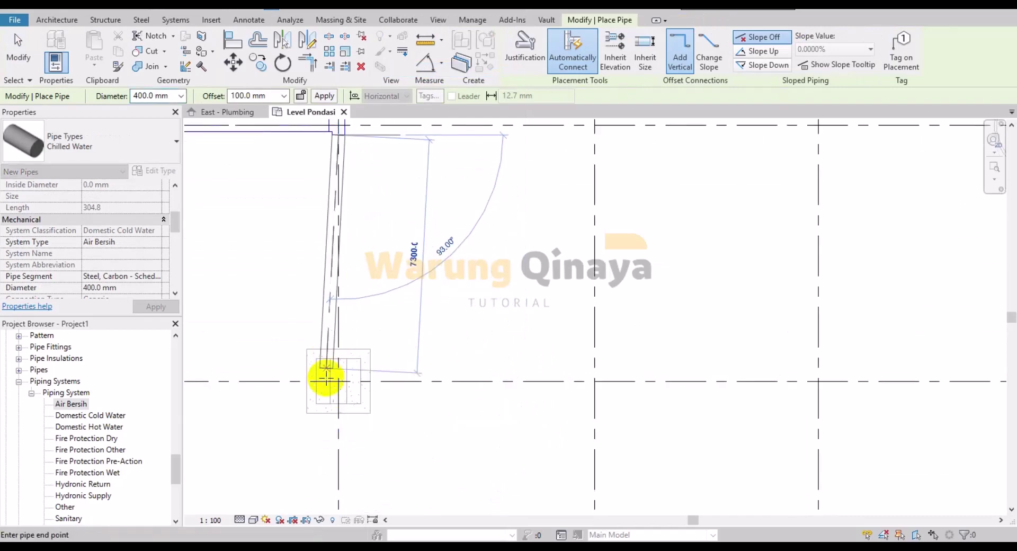
scroll(357, 371, down, 3)
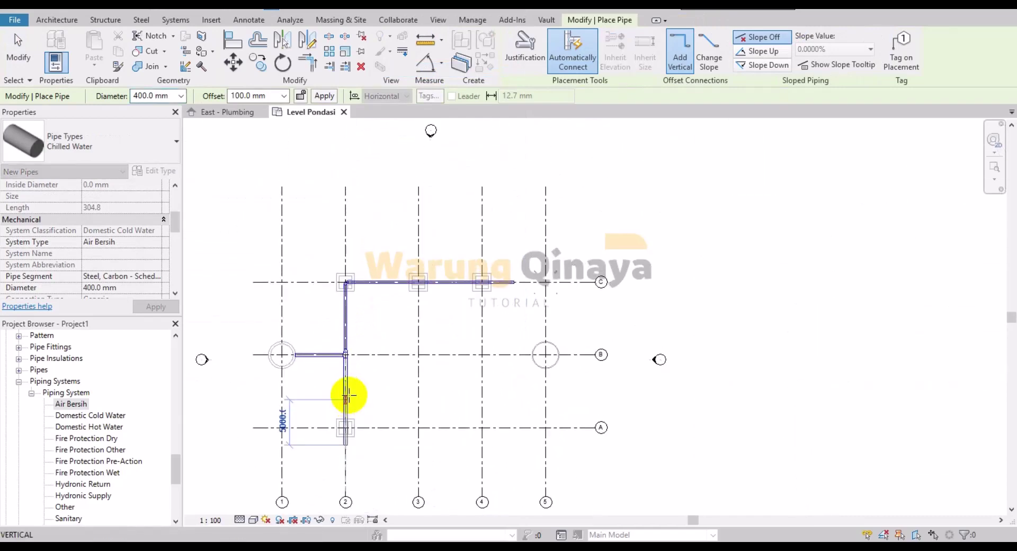
scroll(347, 398, up, 4)
key(Escape)
key(Escape)
scroll(364, 386, down, 4)
middle_drag(528, 231, 434, 310)
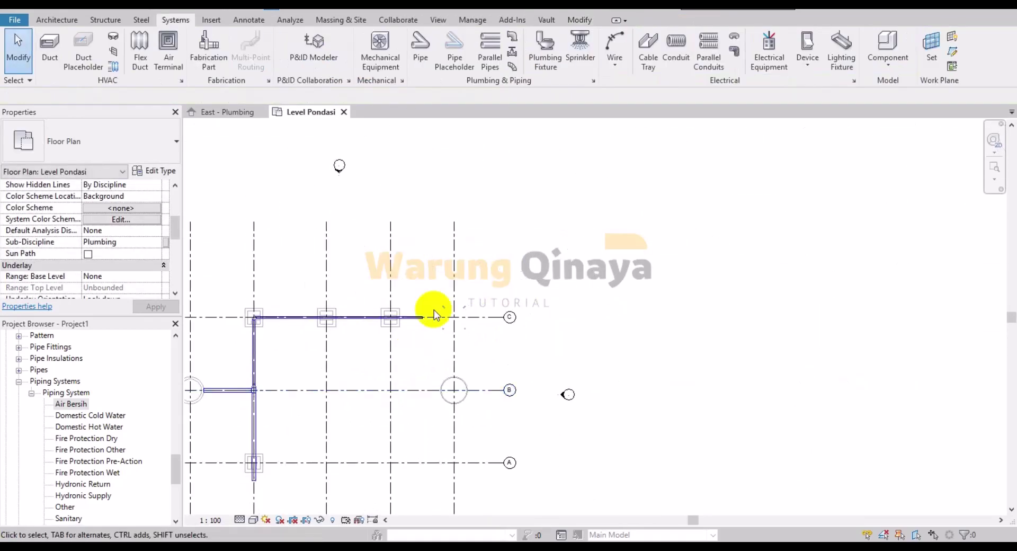
scroll(428, 329, up, 4)
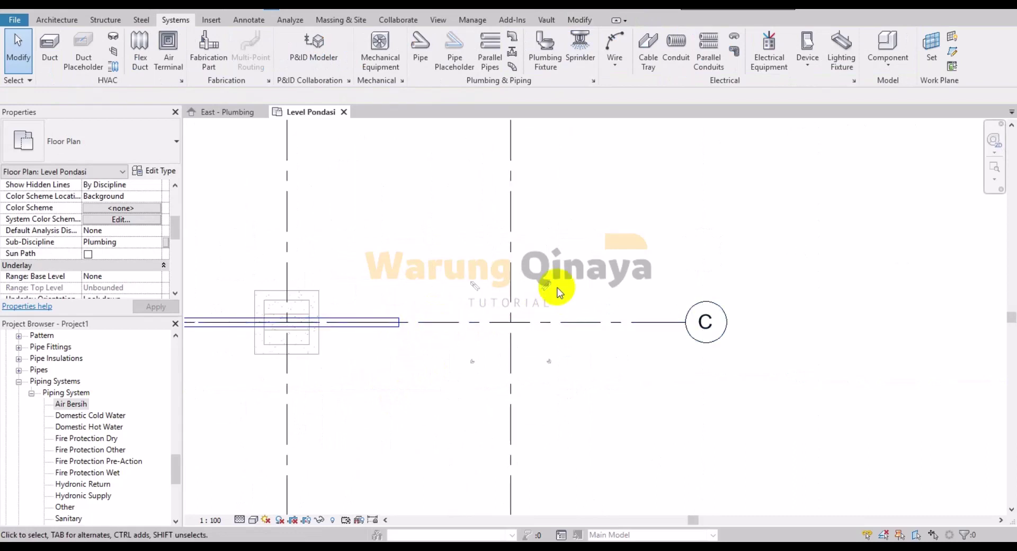
scroll(526, 344, down, 2)
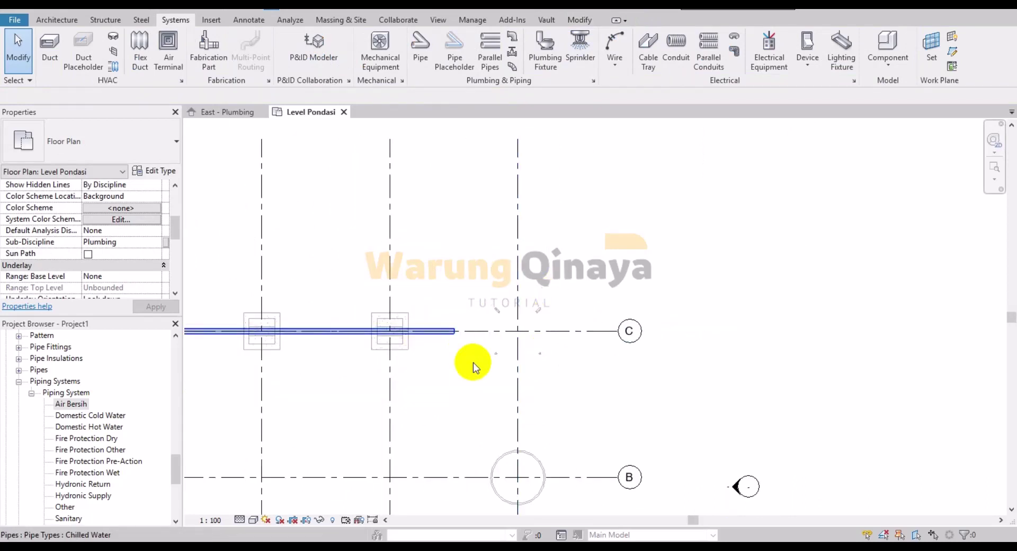
scroll(548, 384, down, 2)
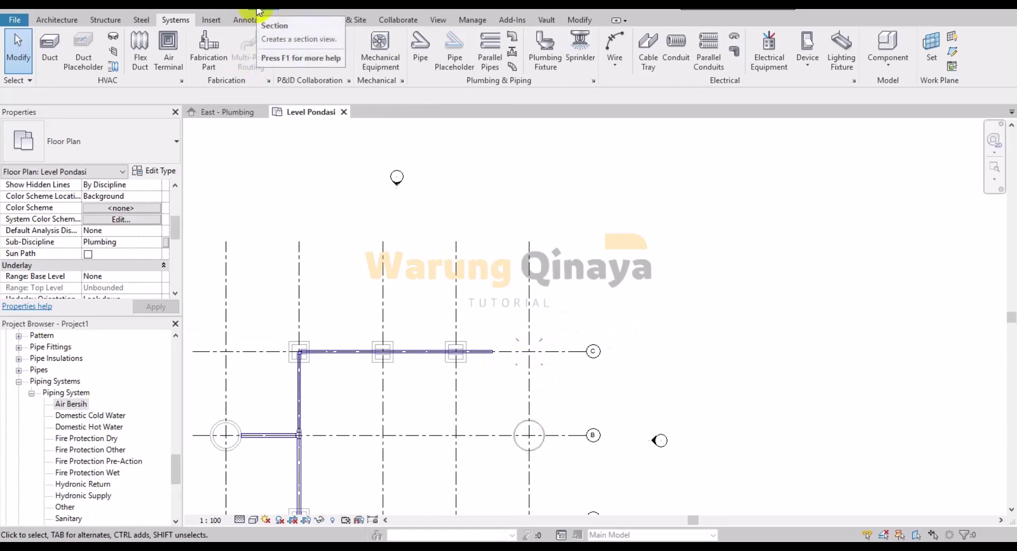
Dismiss the save reminder and abandon a first vertical section attempt.
click(612, 165)
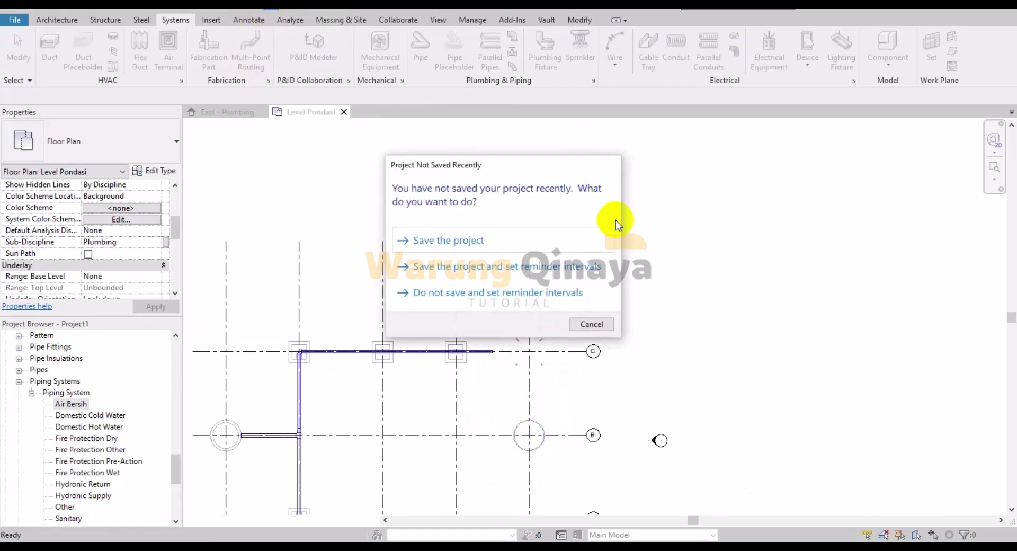
click(563, 453)
click(557, 303)
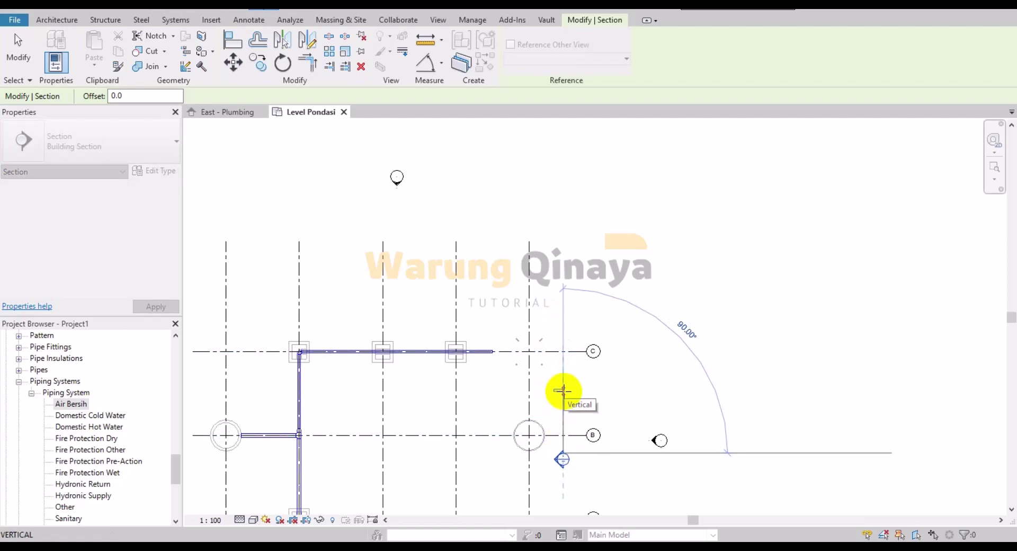
key(Escape)
Cut a horizontal section across the pipe run and open it as Section 1.
click(437, 388)
click(563, 388)
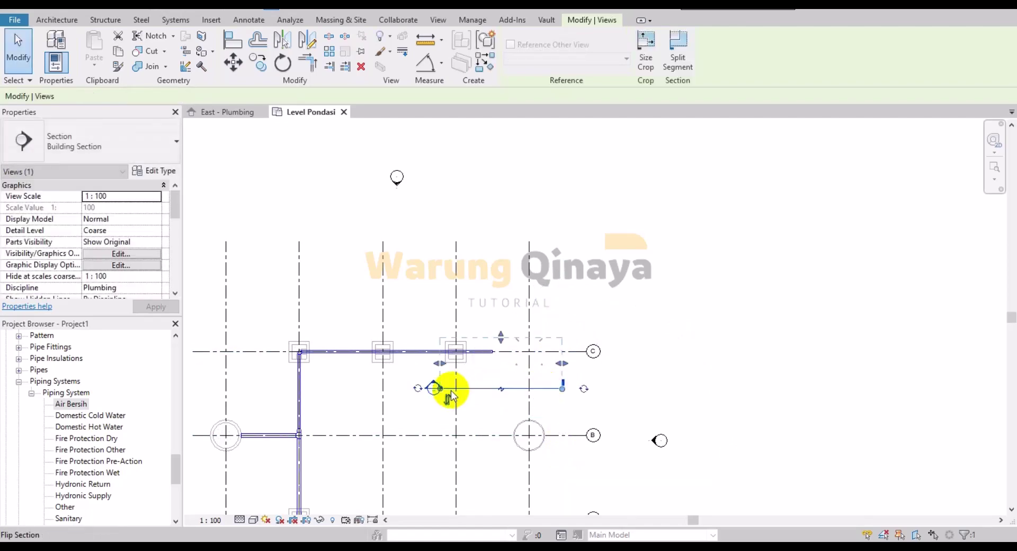
right_click(451, 396)
click(476, 130)
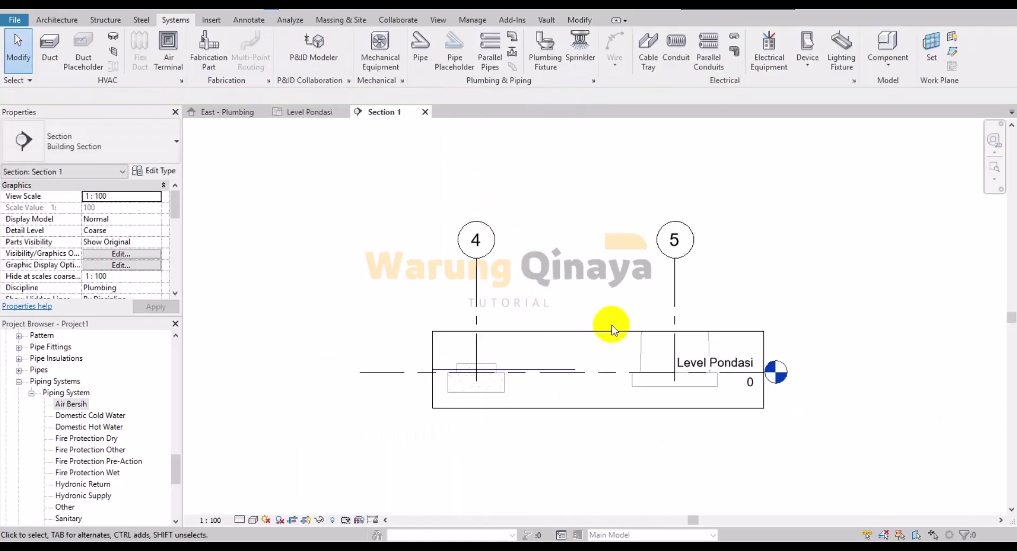
Extend the section crop region up to Level 3 and set Fine detail.
click(612, 329)
drag(609, 332, 597, 150)
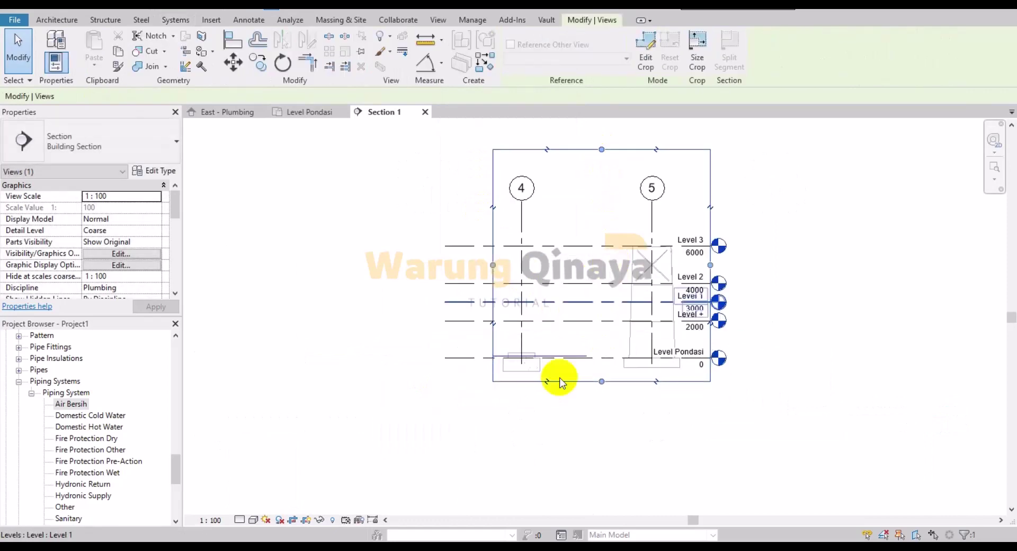
click(239, 519)
click(255, 506)
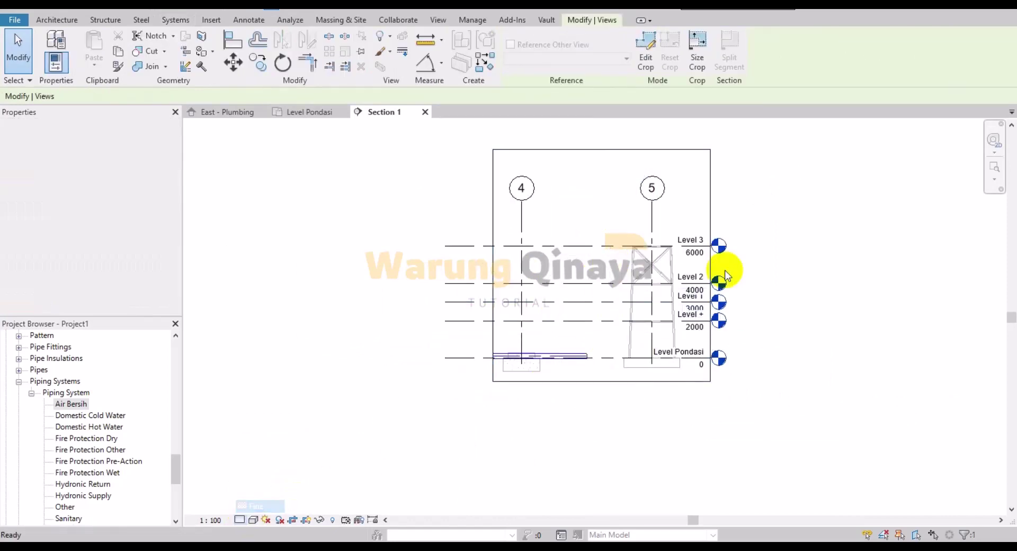
key(Escape)
scroll(604, 334, up, 3)
click(573, 379)
Extend the foundation pipe up to a 6200 offset and across to the water tower, then reopen Level Pondasi.
right_click(572, 379)
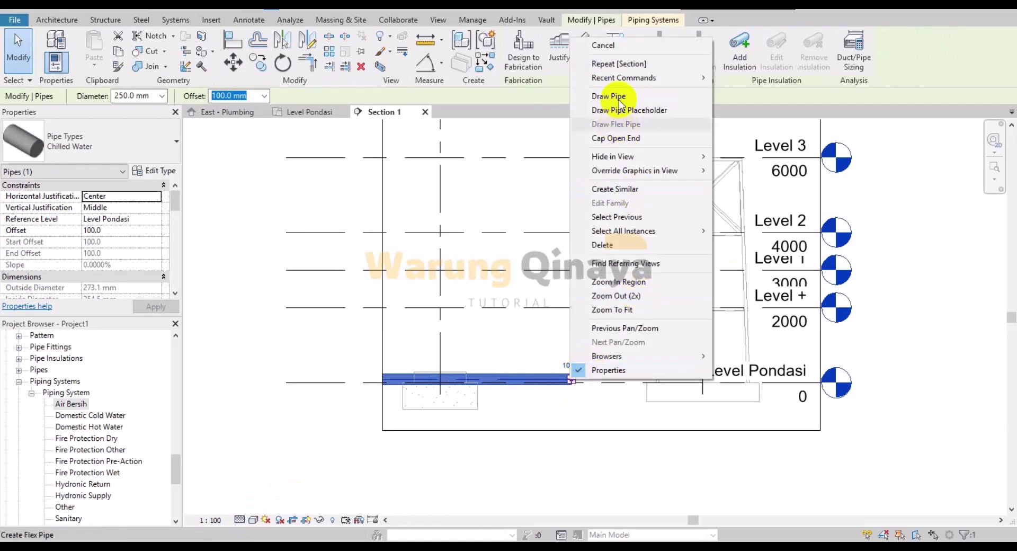
click(619, 100)
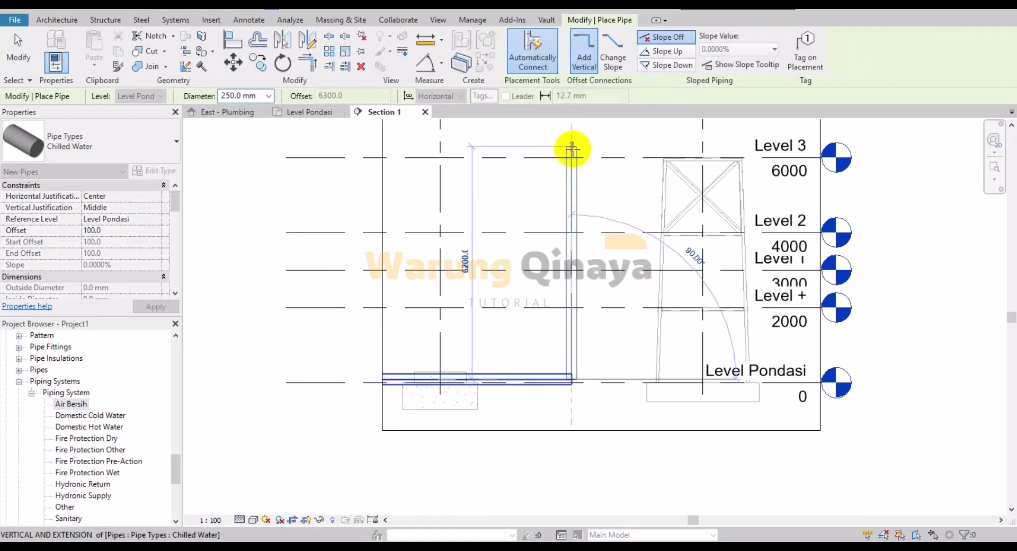
click(572, 148)
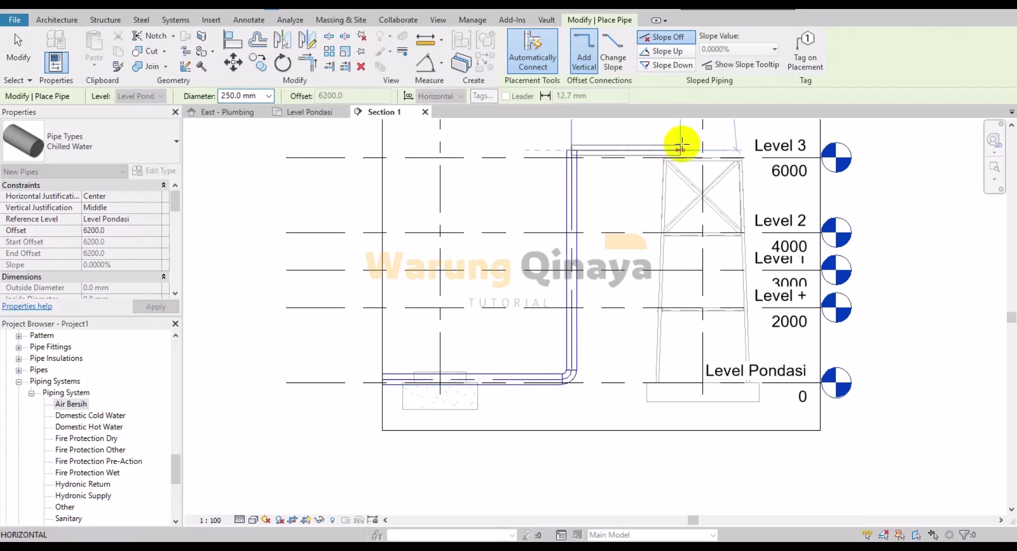
click(702, 150)
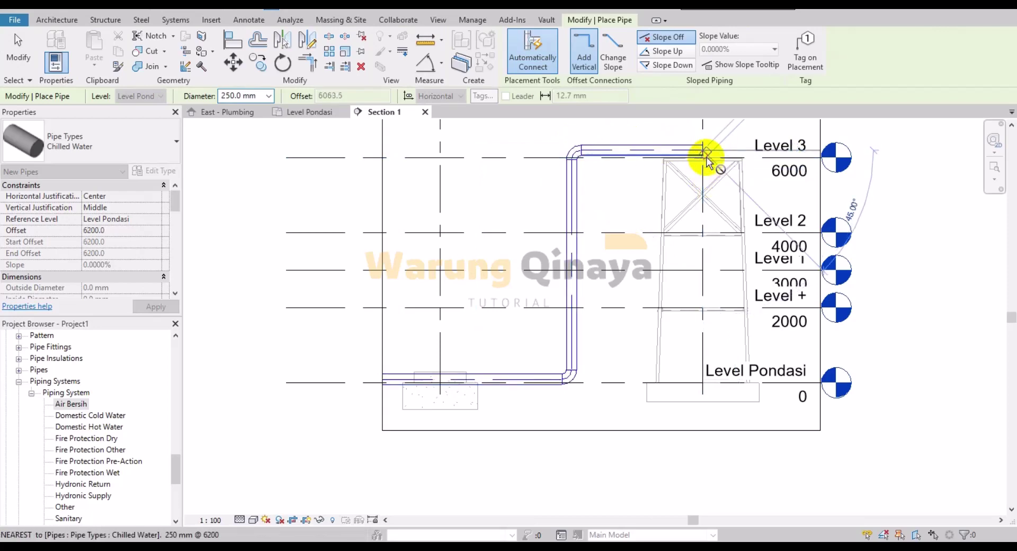
key(Escape)
key(Escape)
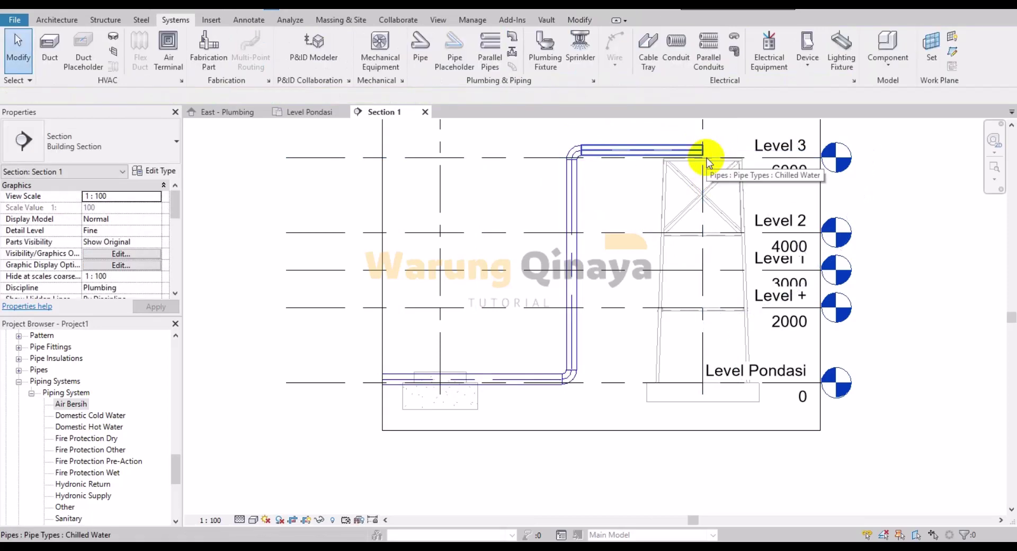
click(309, 114)
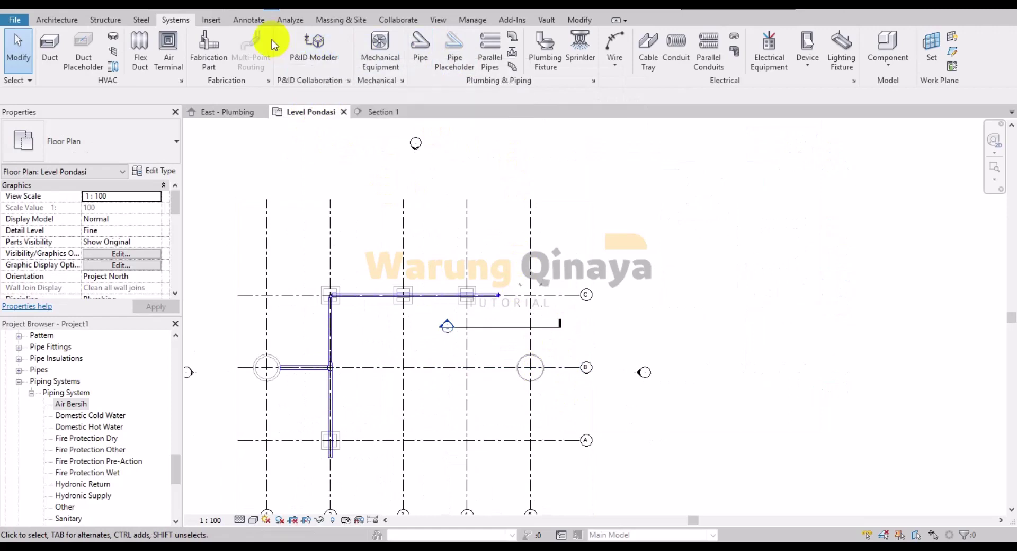
Cut a section beside grid 5 from near grid C past grid A, widen it, and open it.
click(256, 9)
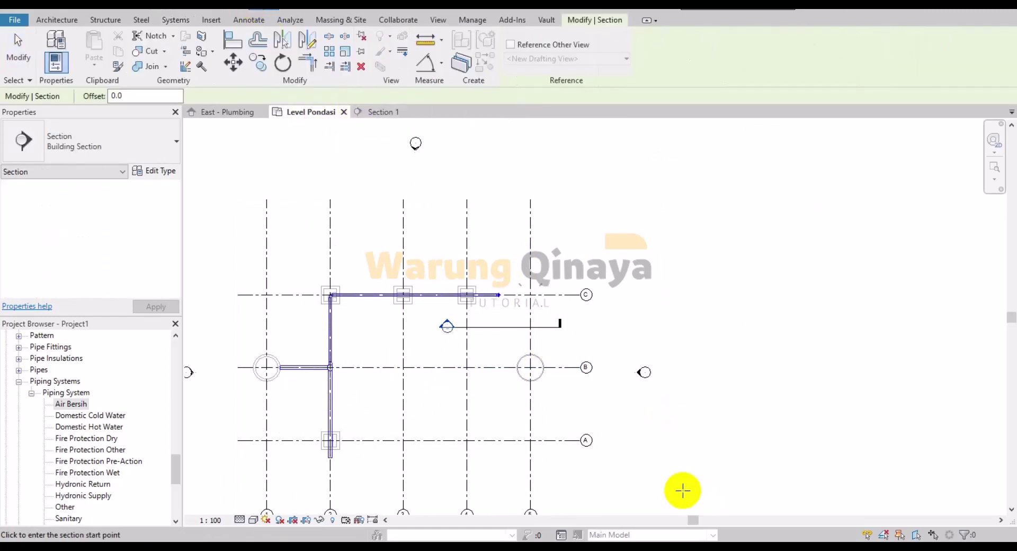
click(561, 414)
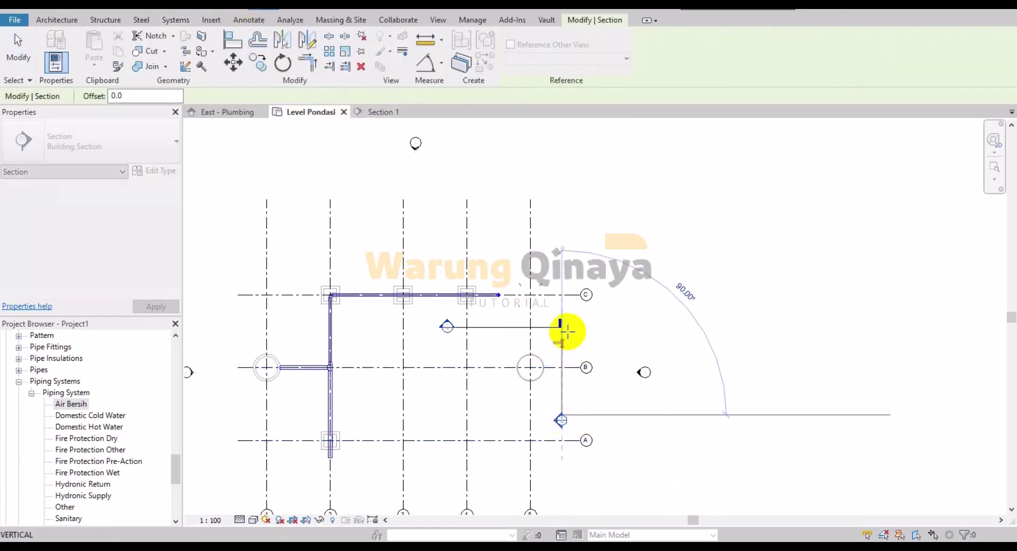
click(561, 273)
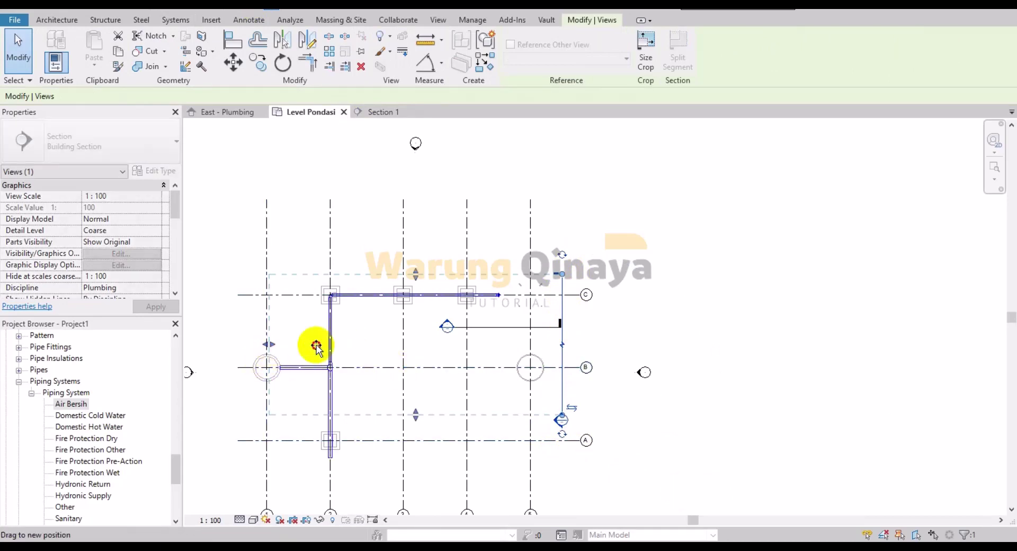
drag(317, 347, 485, 345)
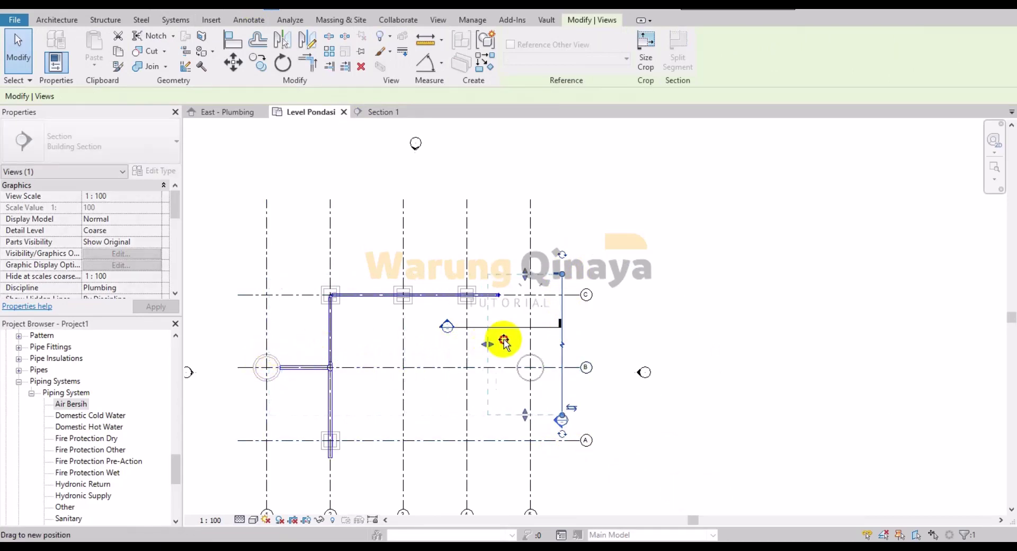
right_click(562, 422)
click(599, 159)
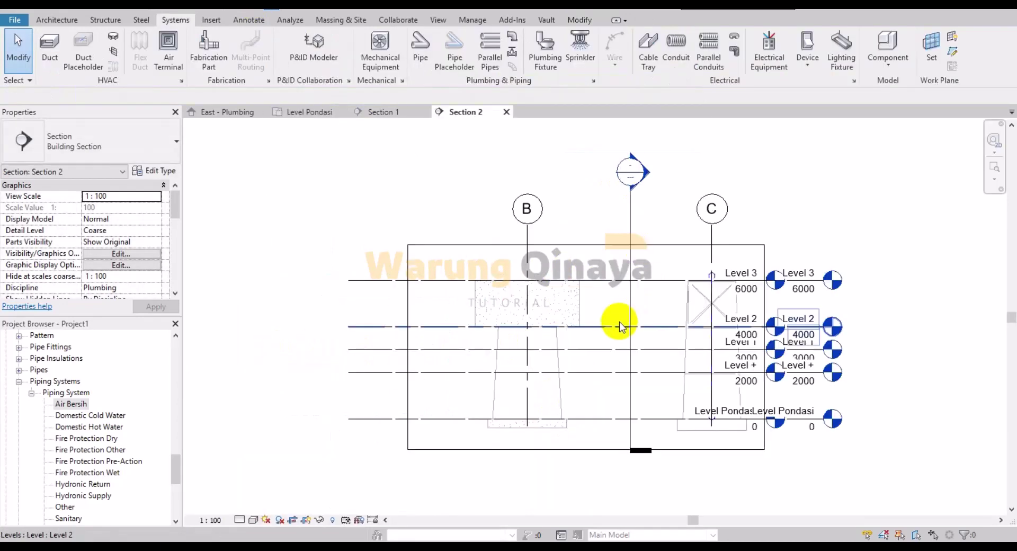
middle_drag(691, 384, 640, 394)
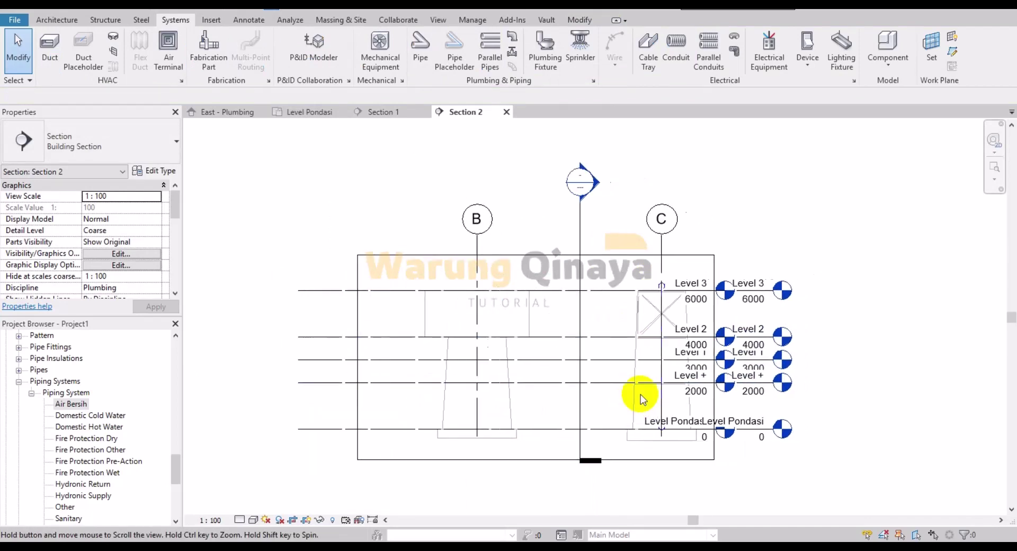
Draw a pipe from the tower pipe toward grid B, set Fine detail, then return to Level Pondasi.
right_click(662, 286)
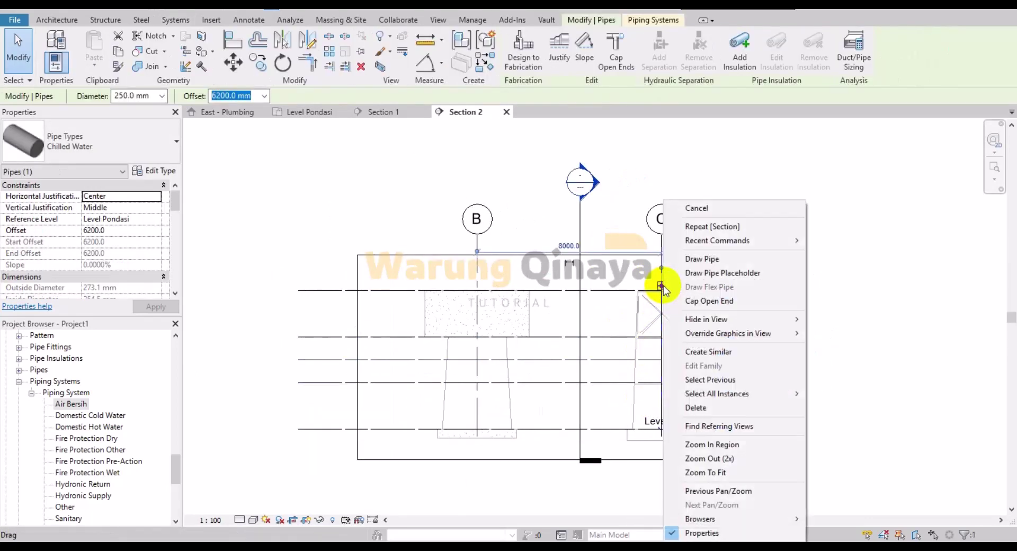
click(697, 256)
click(485, 286)
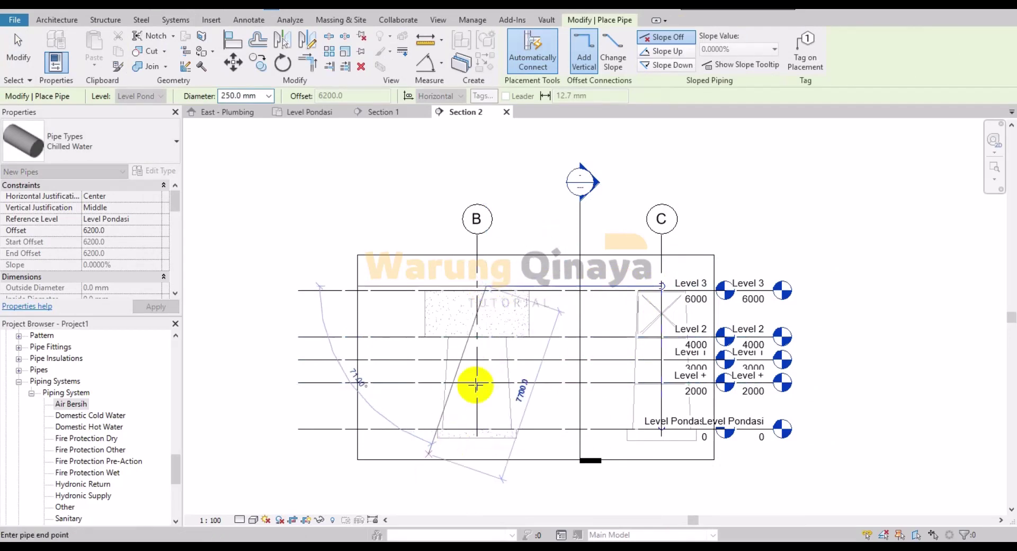
key(Escape)
key(Escape)
click(239, 520)
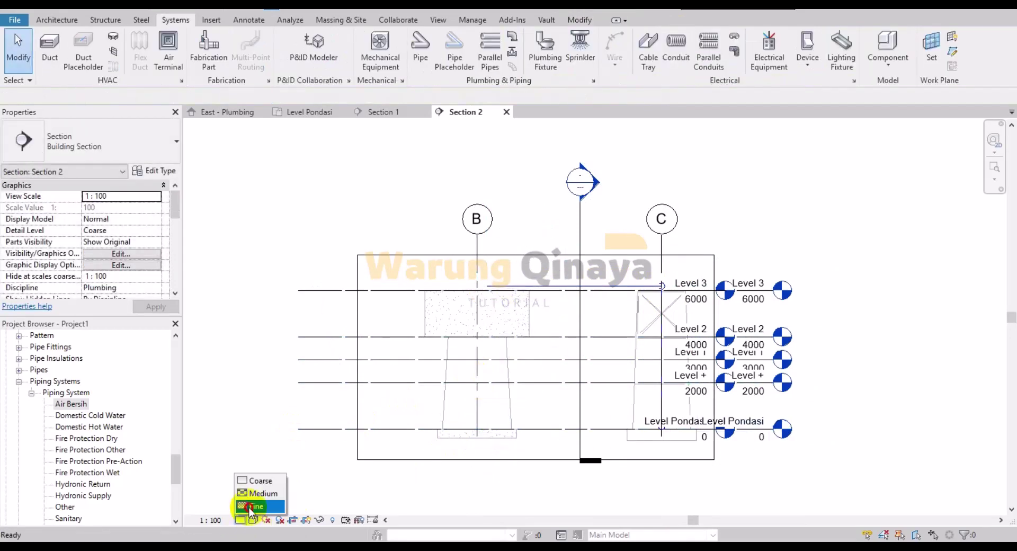
click(249, 508)
click(314, 112)
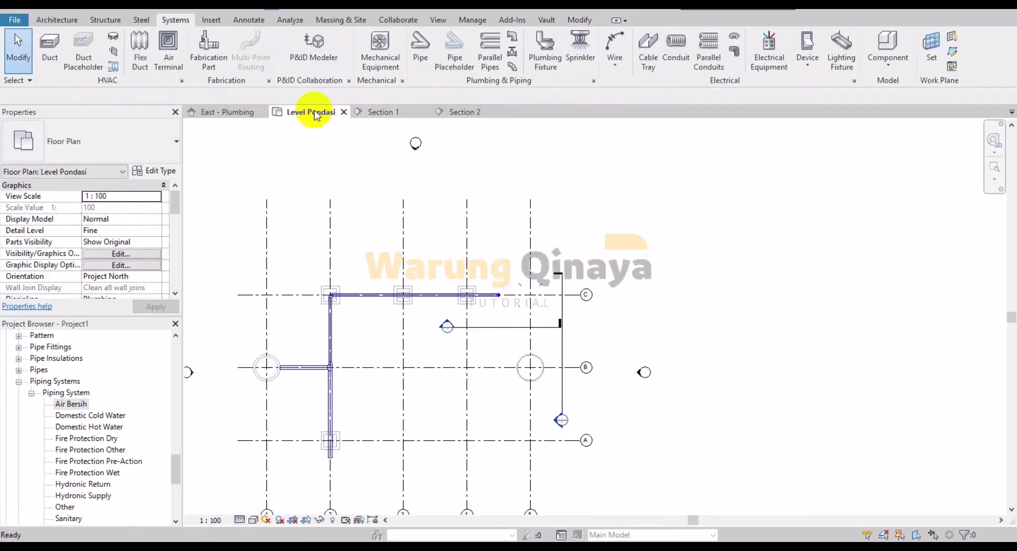
Show the default 3D view at Fine detail in Shaded style, panned to reveal the level markers.
click(233, 9)
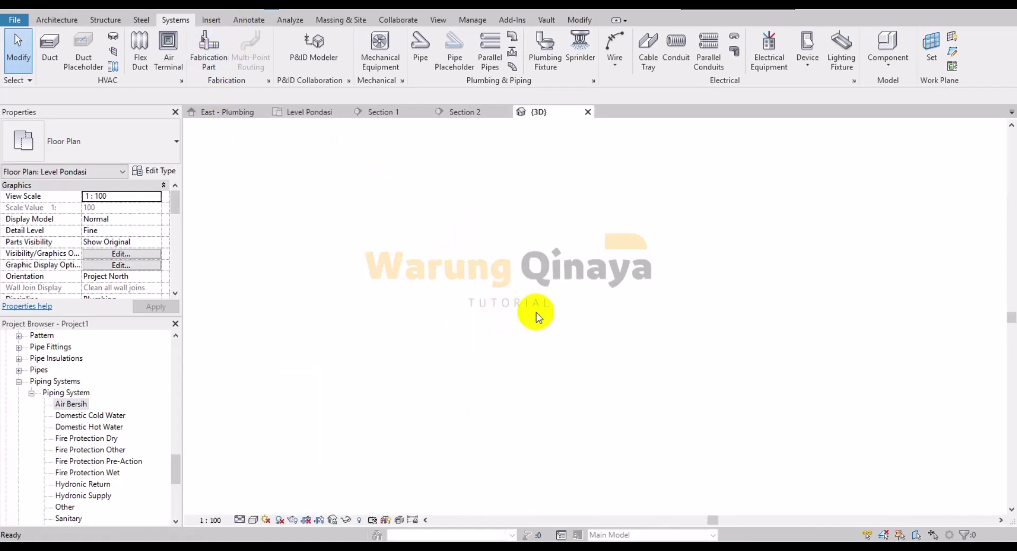
click(239, 520)
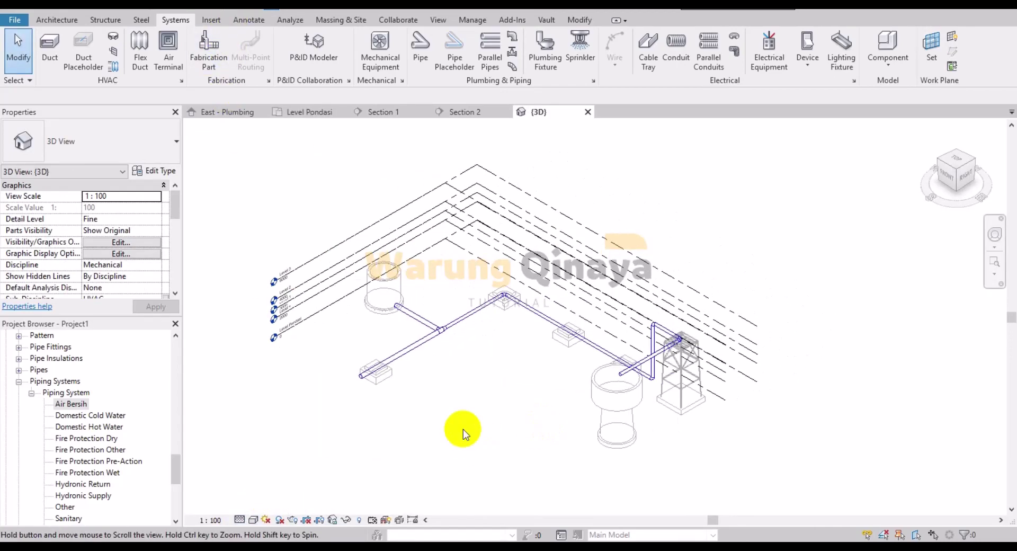
scroll(464, 432, up, 5)
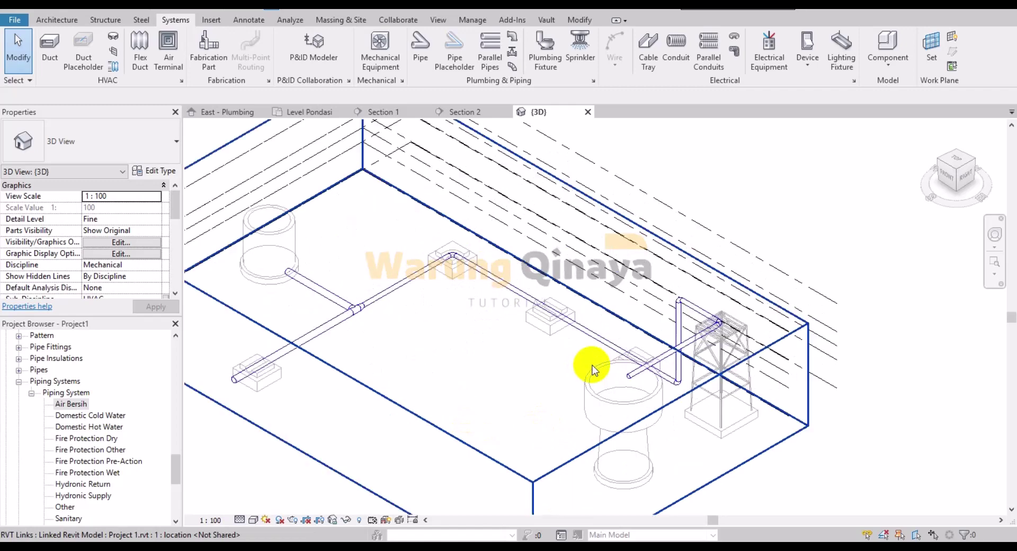
click(254, 520)
click(268, 472)
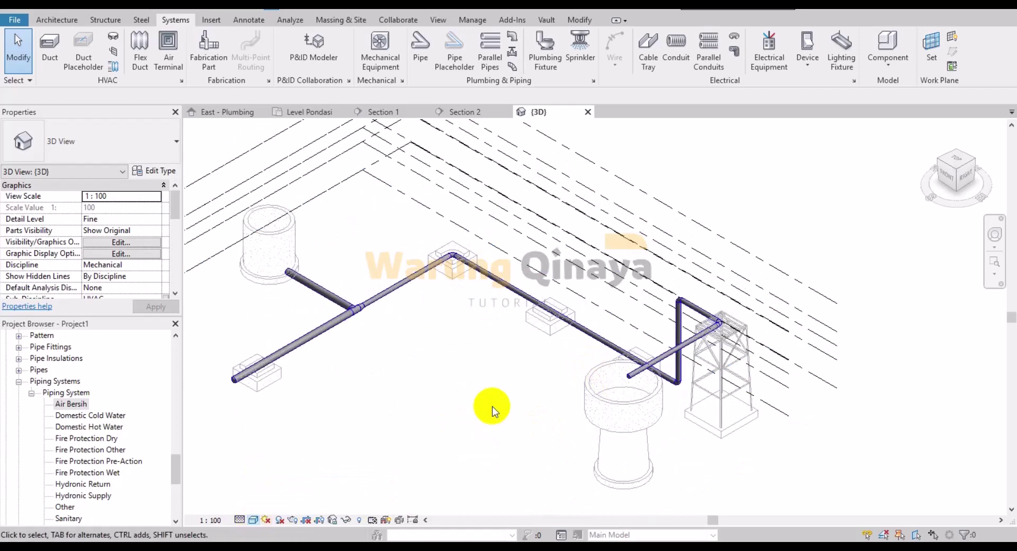
middle_drag(493, 408, 618, 399)
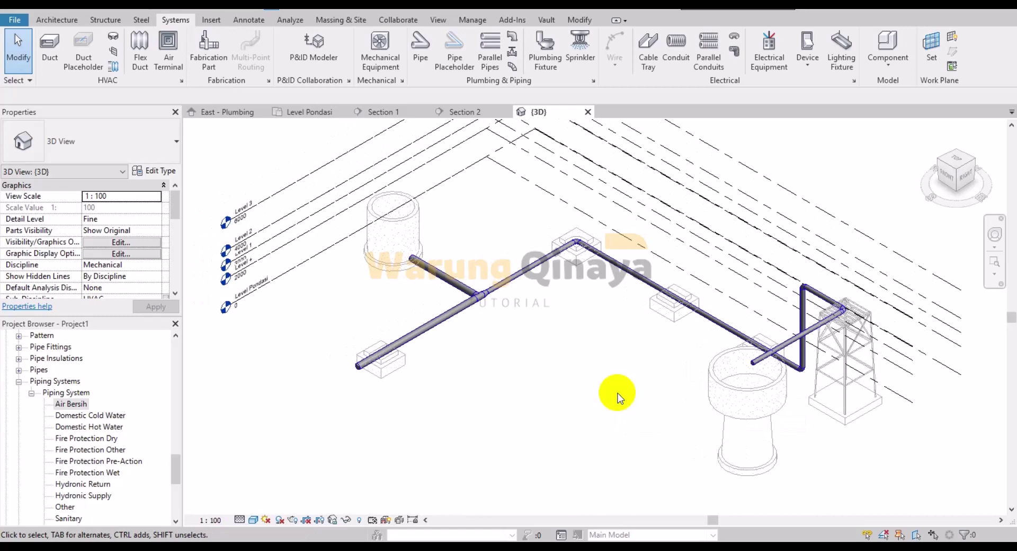